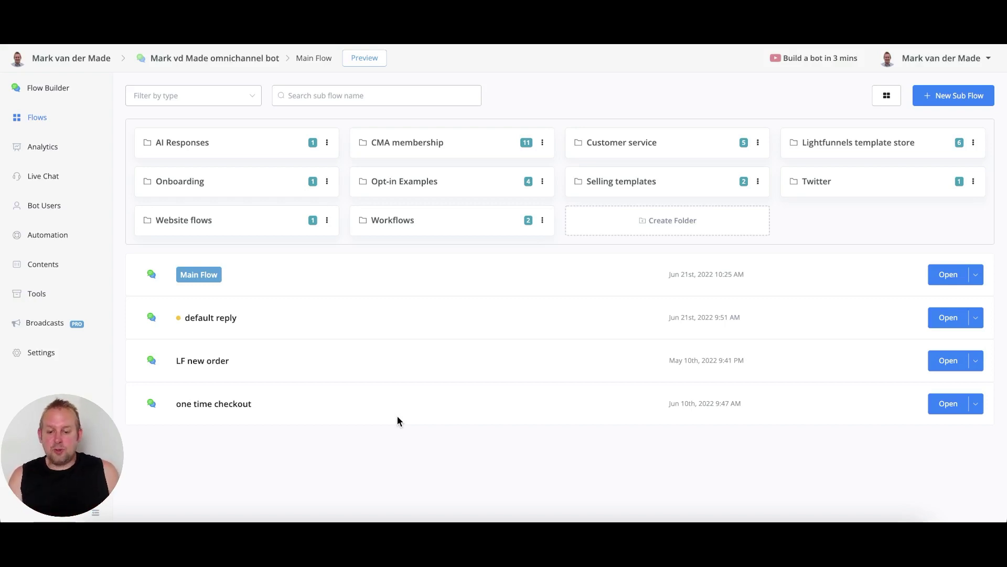
Add an inbound webhook named 'WA message template test' under Tools > Inbound Webhooks.
left_click(34, 292)
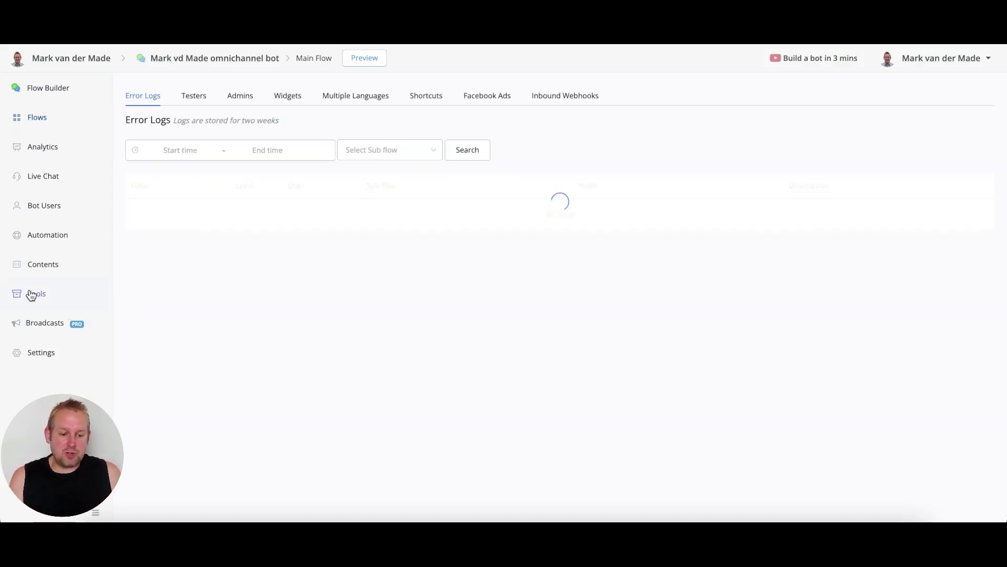
left_click(555, 98)
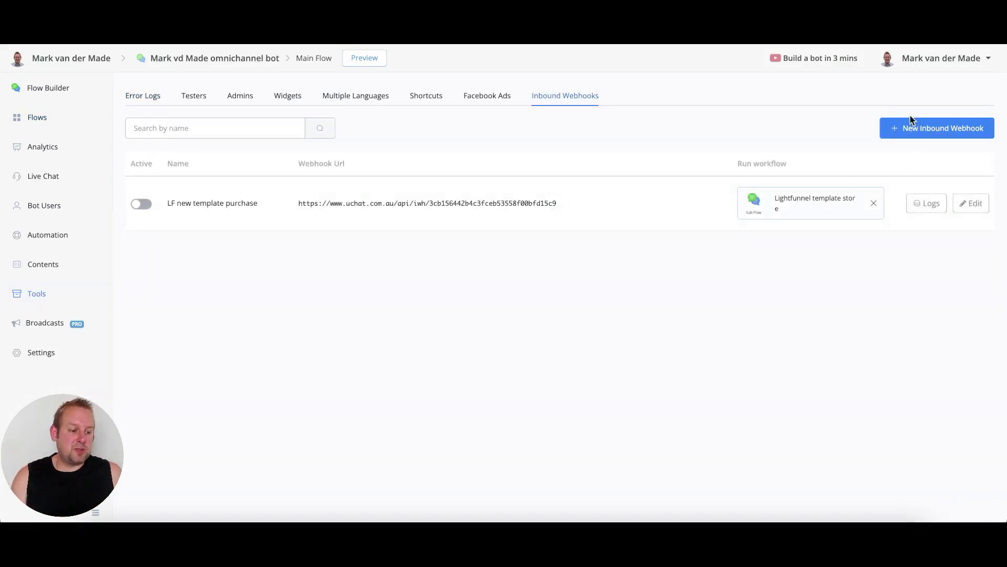
left_click(935, 138)
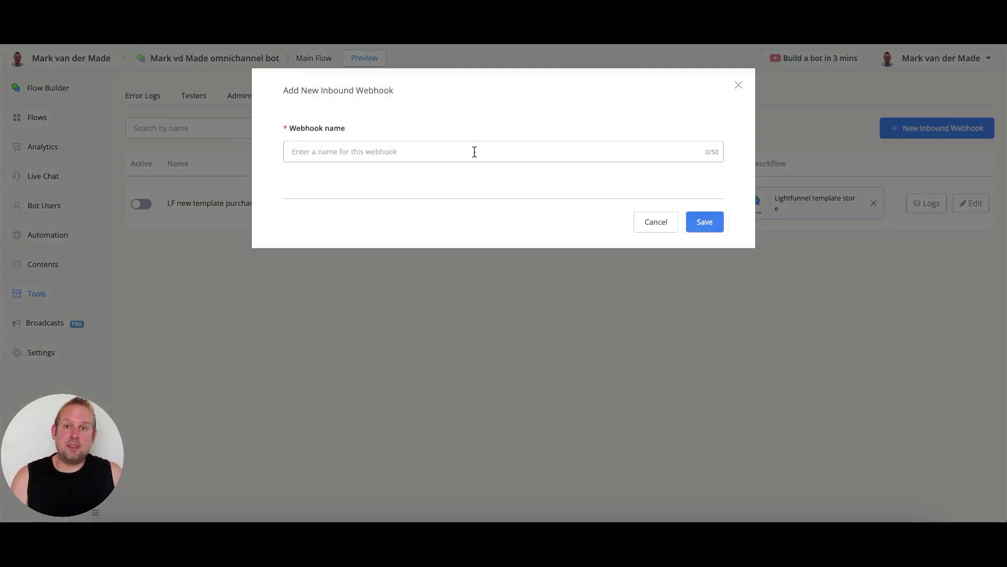
type("WA")
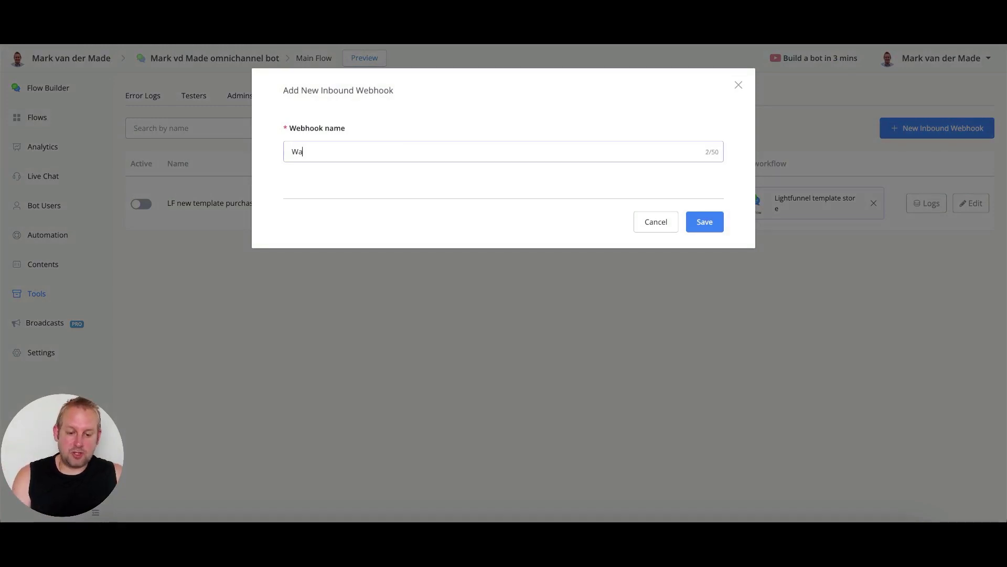
key("BackSpace")
type("A message template ")
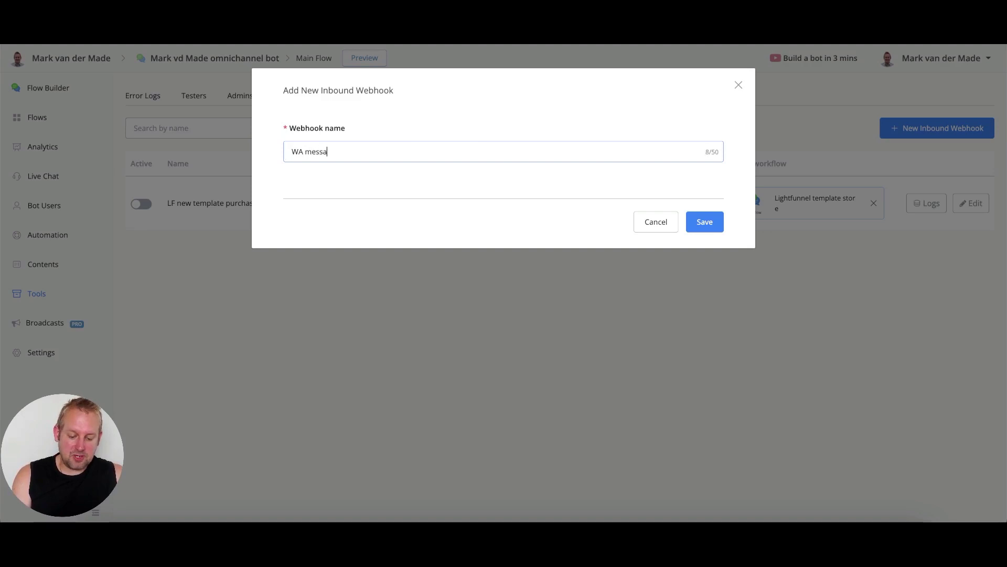
type("test")
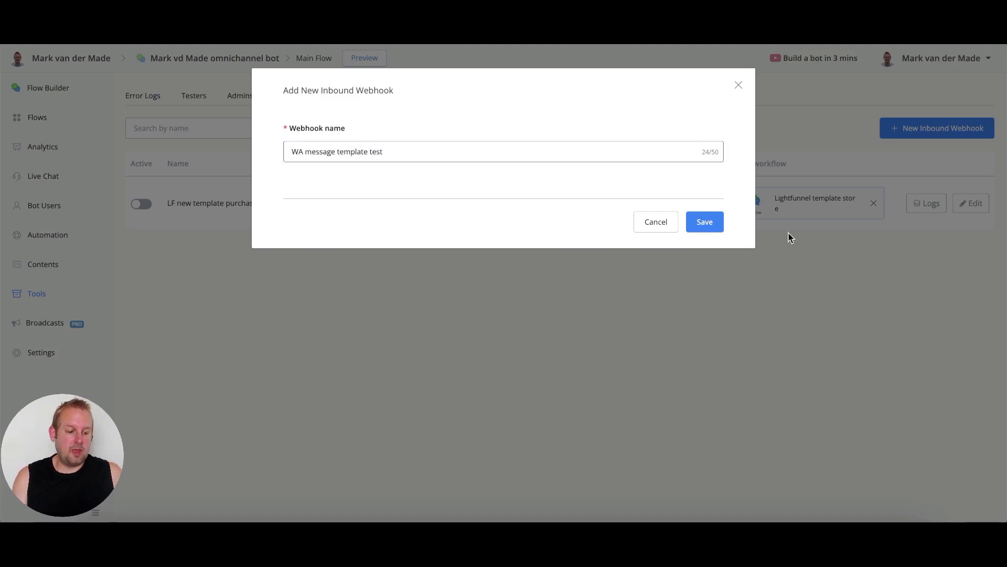
left_click(707, 226)
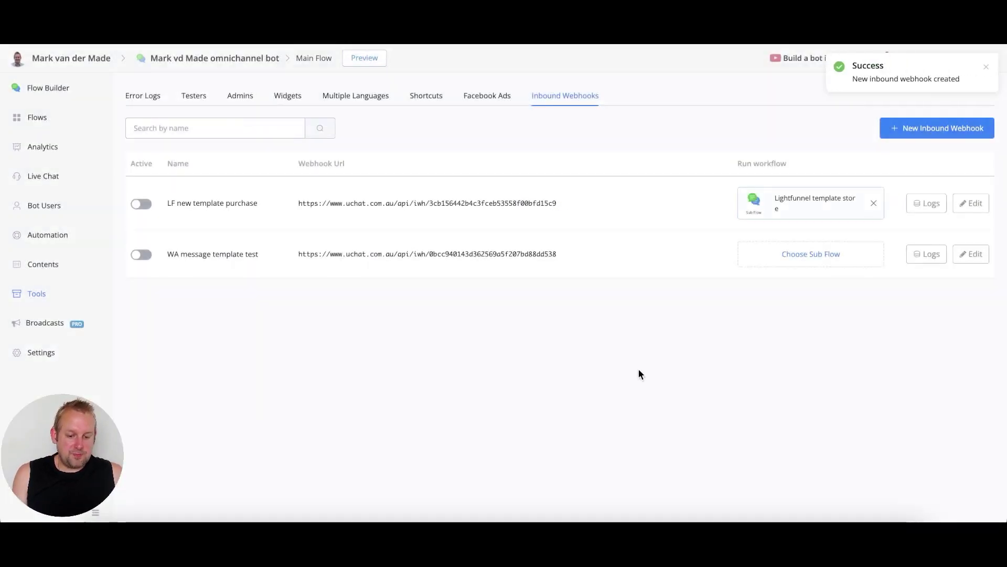
Copy the WA message template test webhook URL from its settings and reload the bot page.
left_click(973, 254)
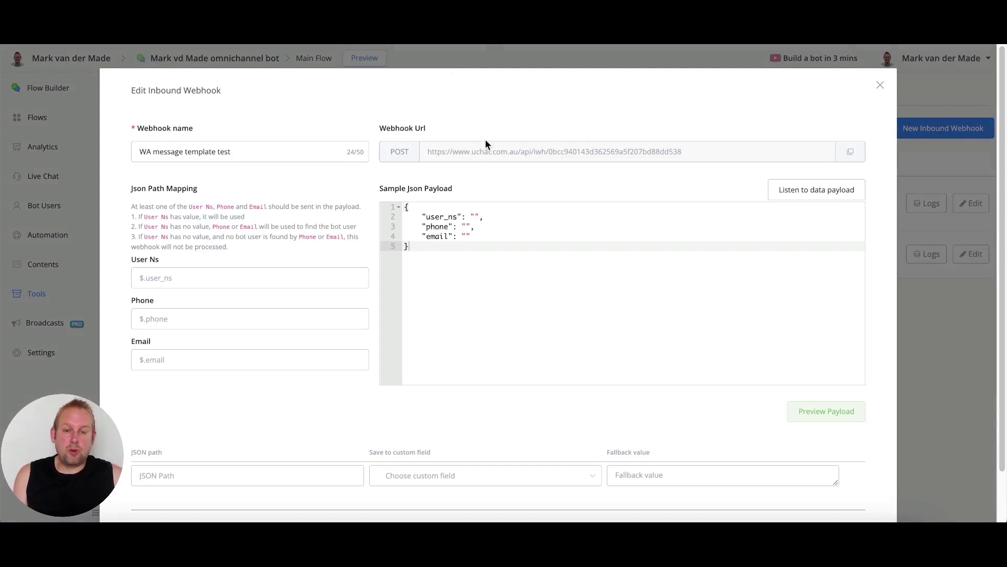
left_click(850, 151)
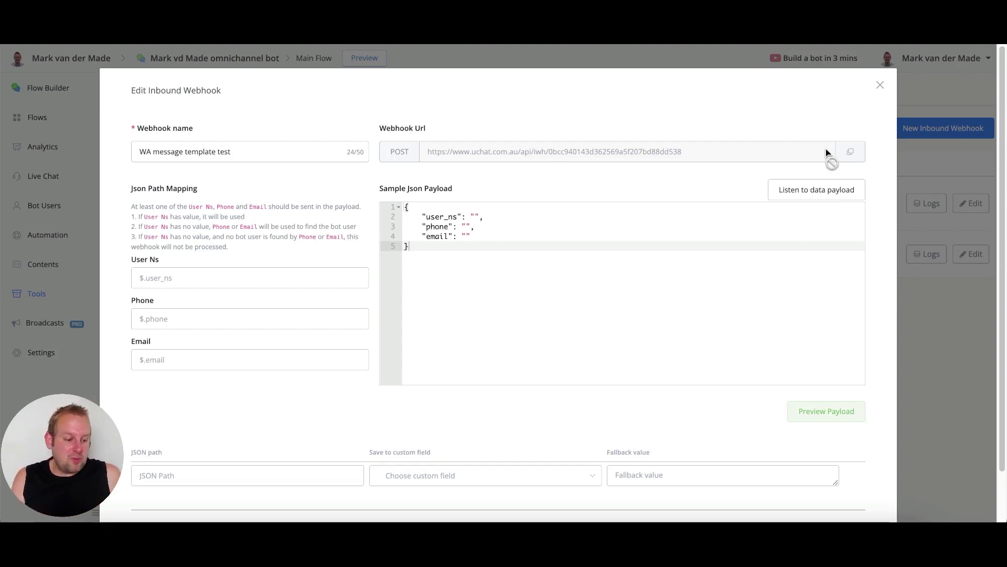
left_click(850, 151)
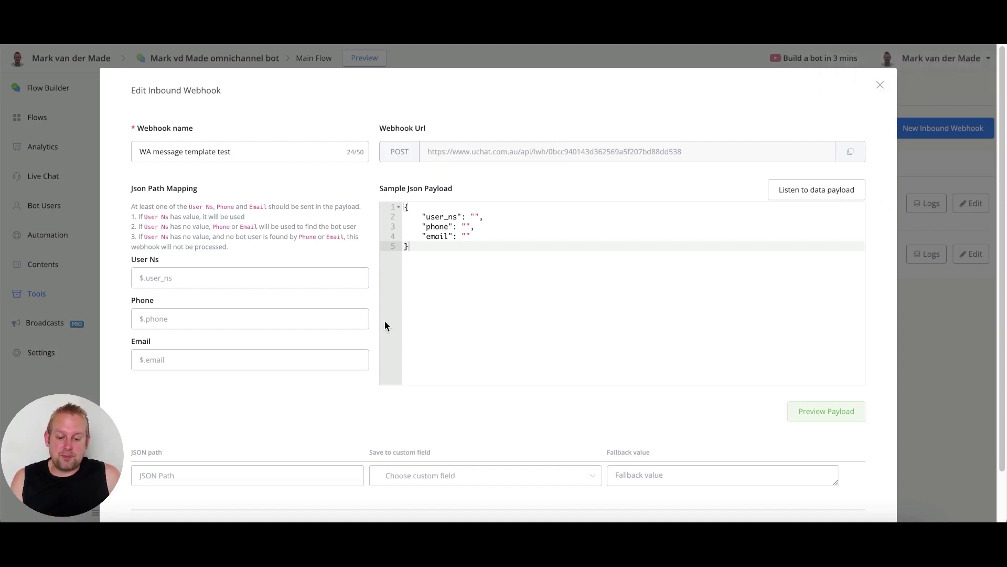
scroll(651, 298, "down", 1)
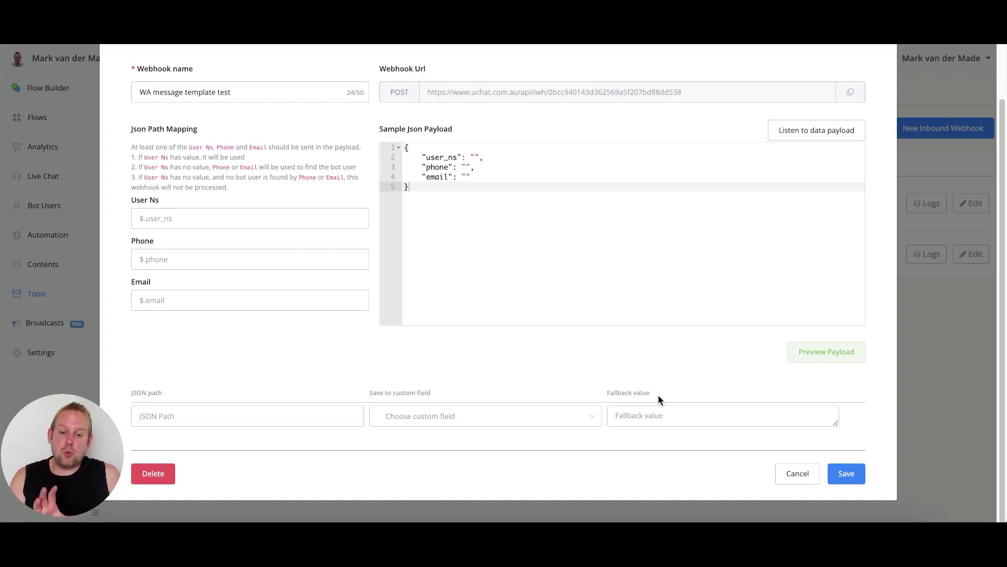
right_click(299, 5)
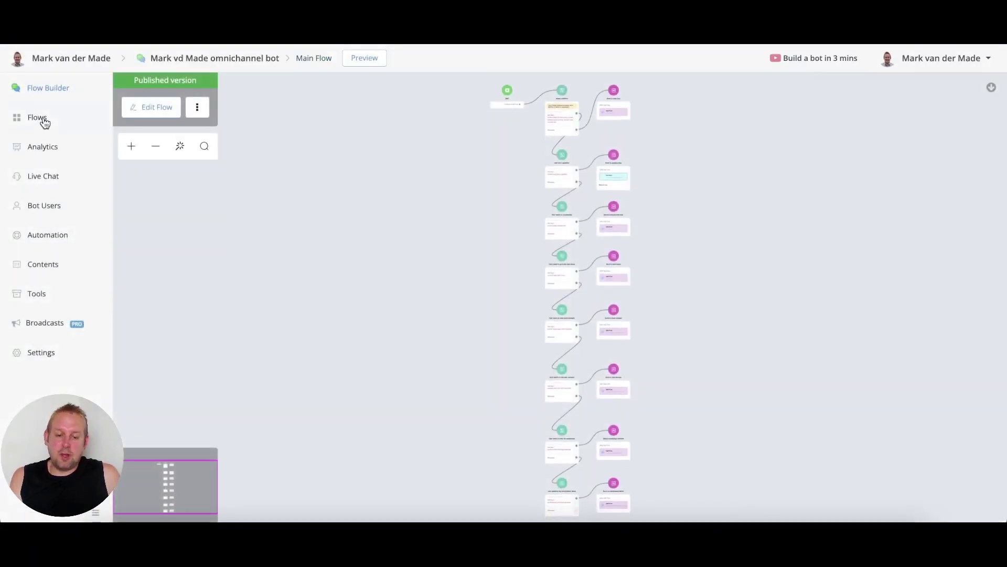
Create a new sub flow named 'test' from the Flows list.
left_click(44, 119)
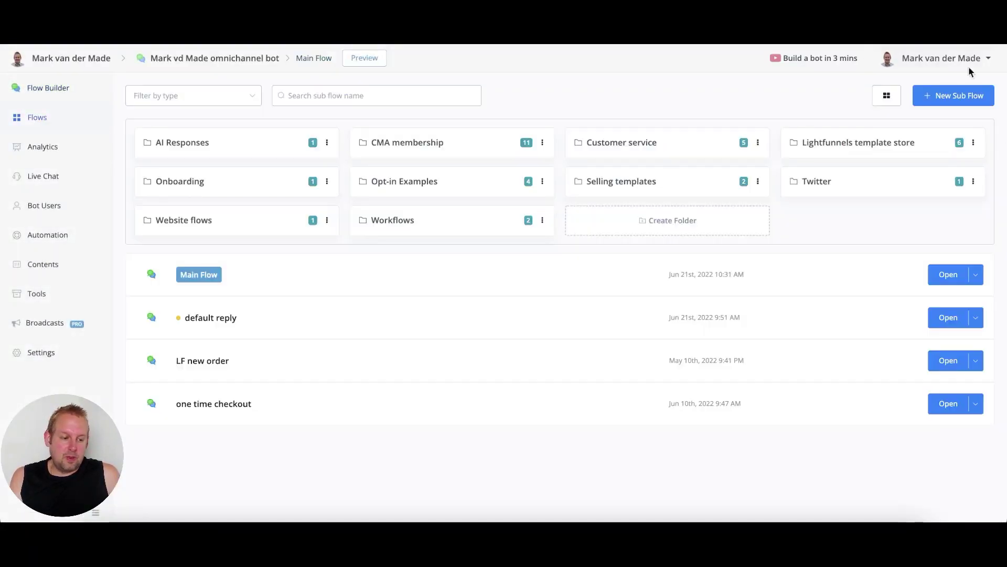
left_click(955, 95)
left_click(502, 218)
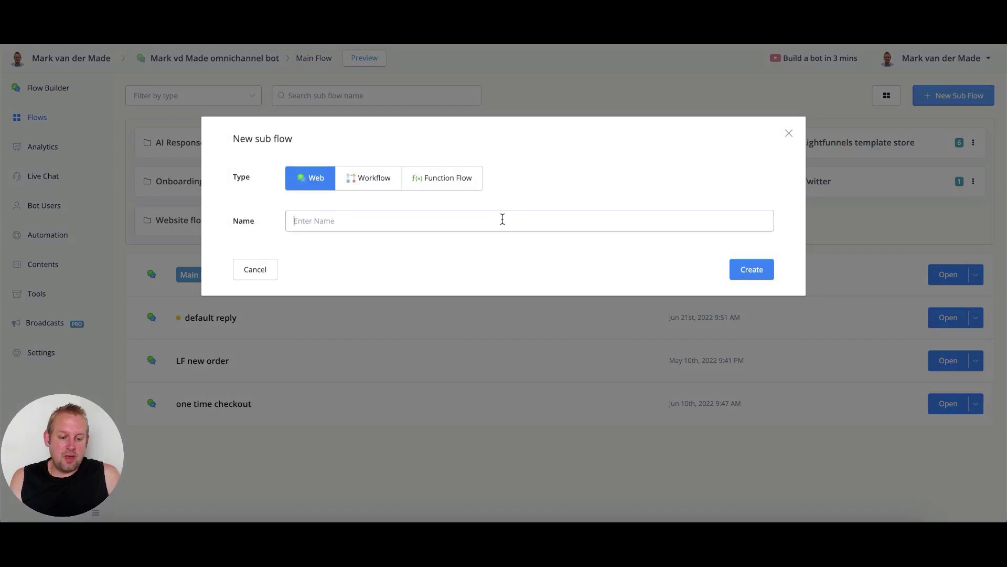
type("test")
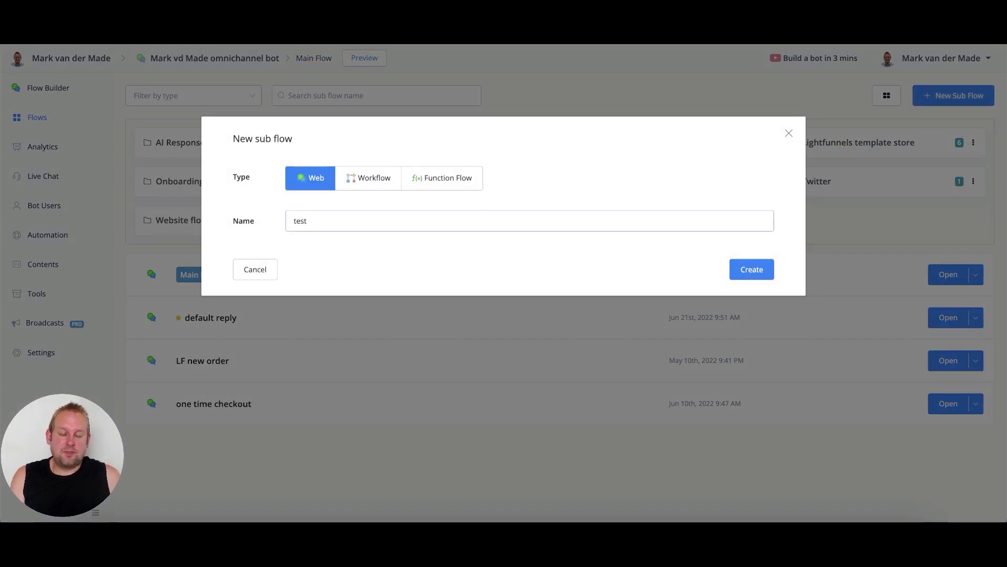
left_click(743, 272)
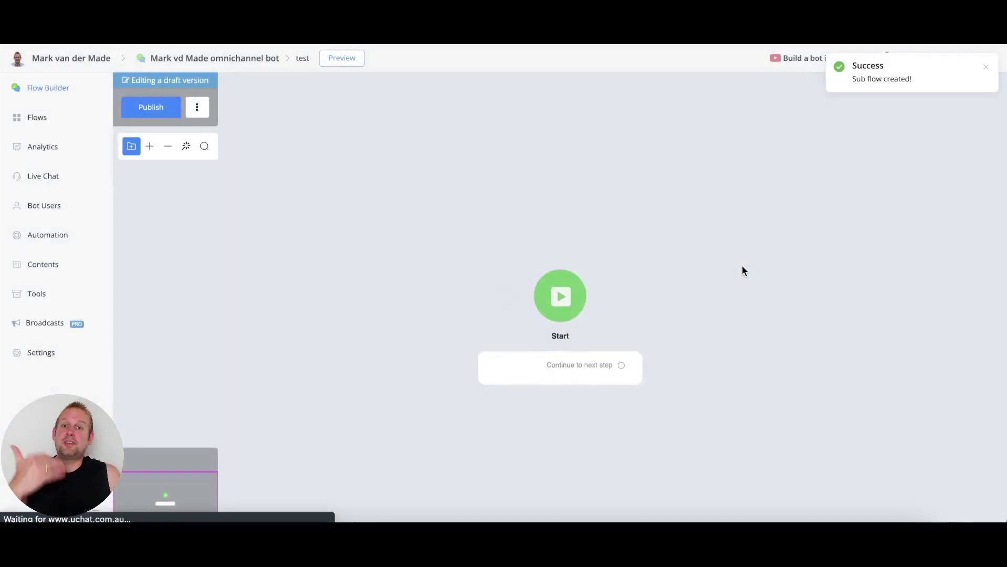
Connect Start to a new Action step holding an External Request.
left_click_drag(578, 333, 343, 332)
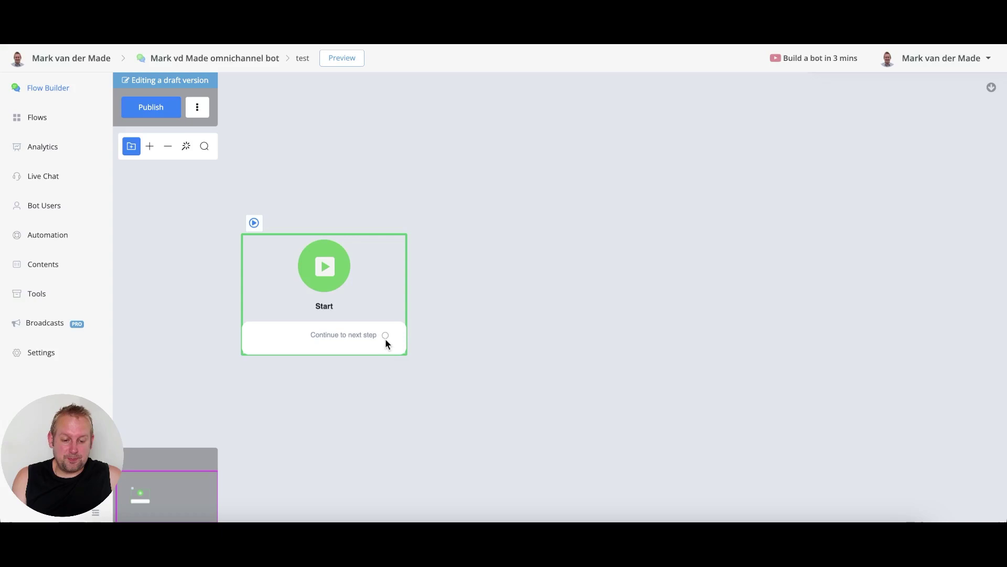
mouse_move(385, 335)
left_mouse_down()
mouse_move(461, 320)
mouse_move(514, 280)
left_mouse_up()
left_click(578, 344)
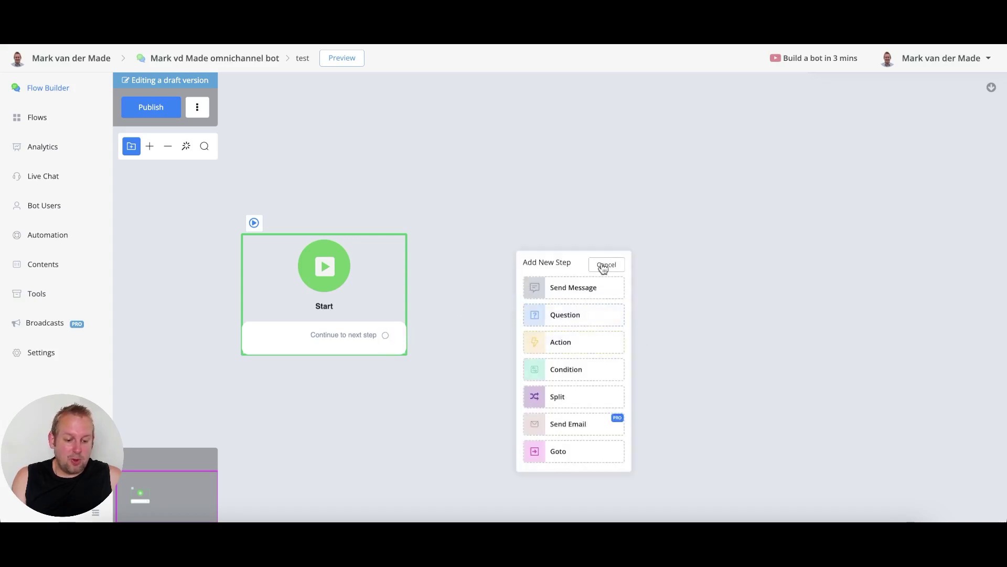
left_click(916, 226)
mouse_move(826, 273)
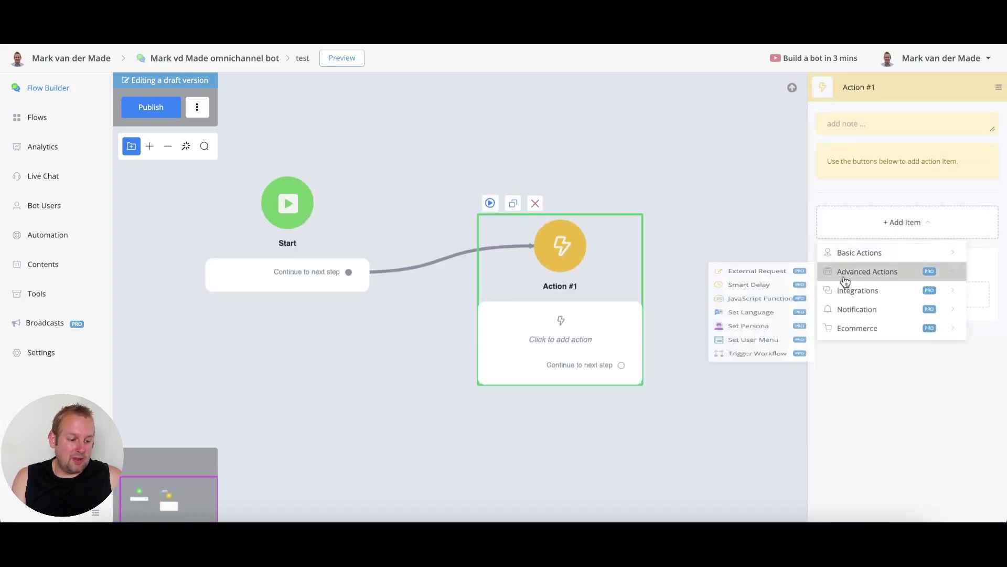
left_click(778, 278)
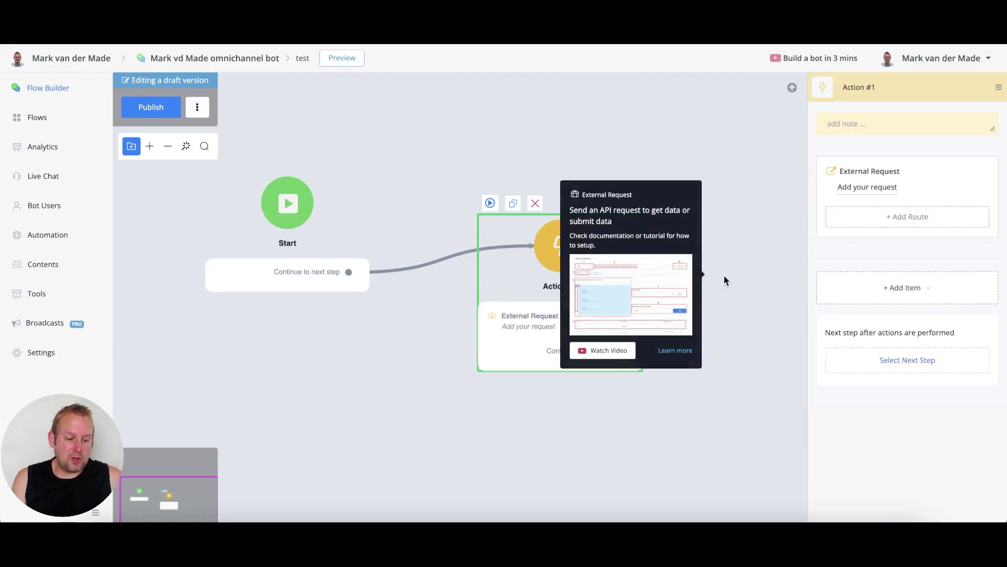
left_click_drag(527, 328, 488, 269)
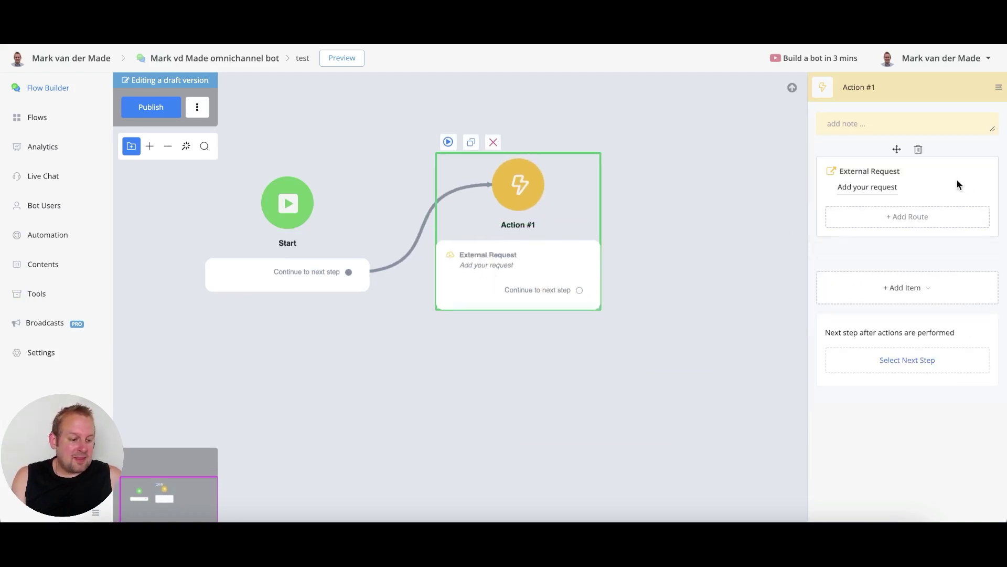
Set the External Request URL to the copied webhook URL with a raw JSON body.
left_click(853, 190)
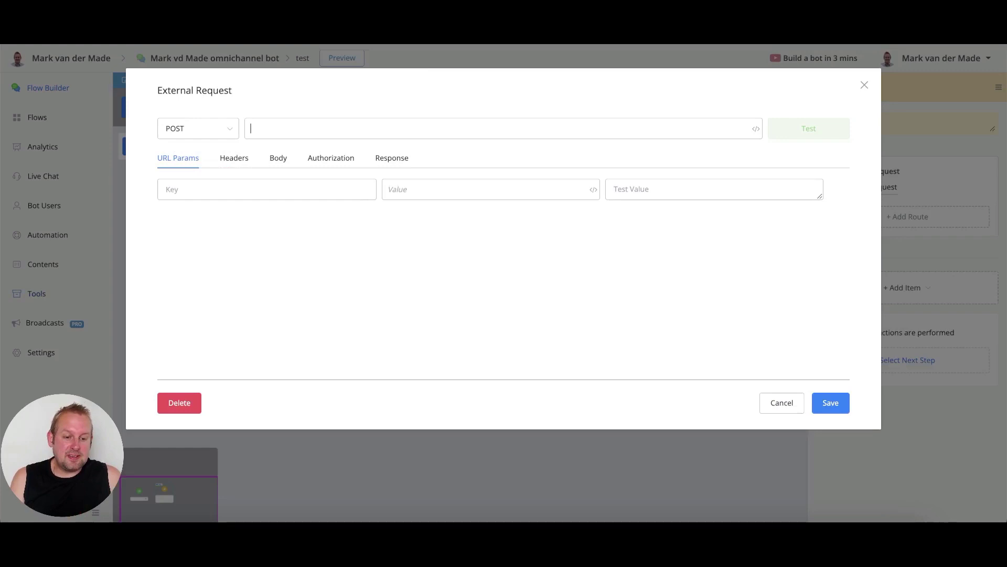
key("ctrl+v")
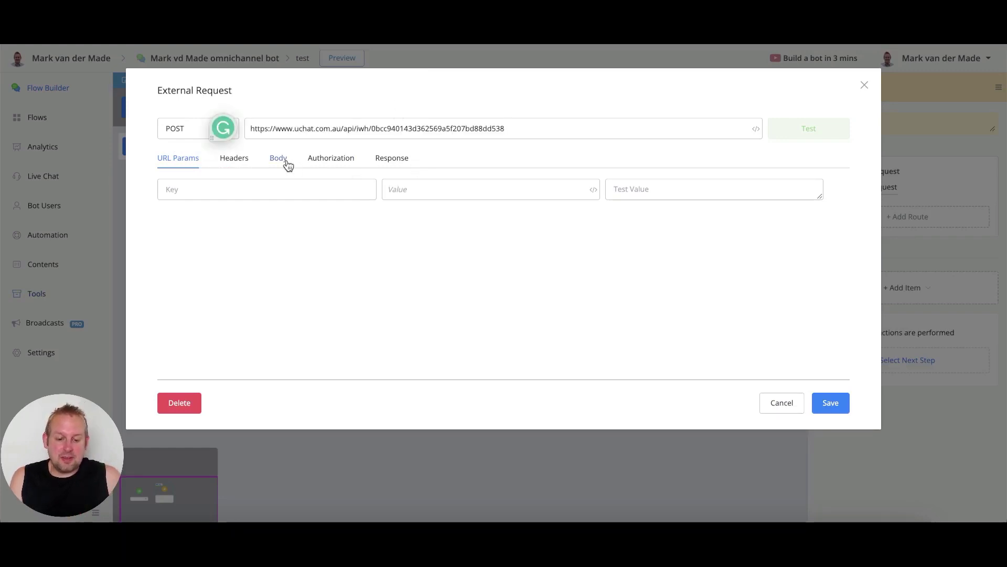
left_click(280, 160)
left_click(423, 187)
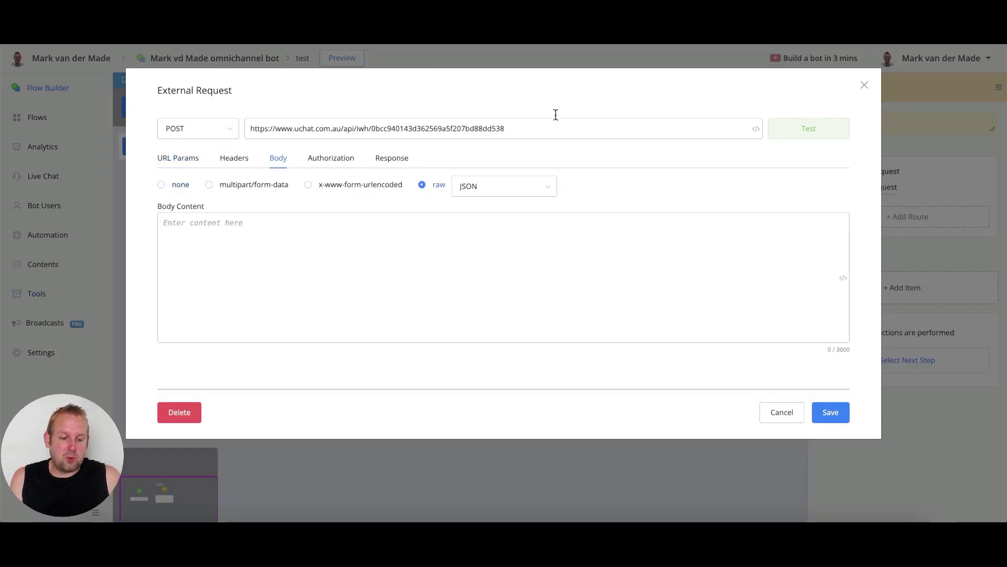
Write a JSON body of braces starting with "user_id":" and save the request.
left_click(375, 256)
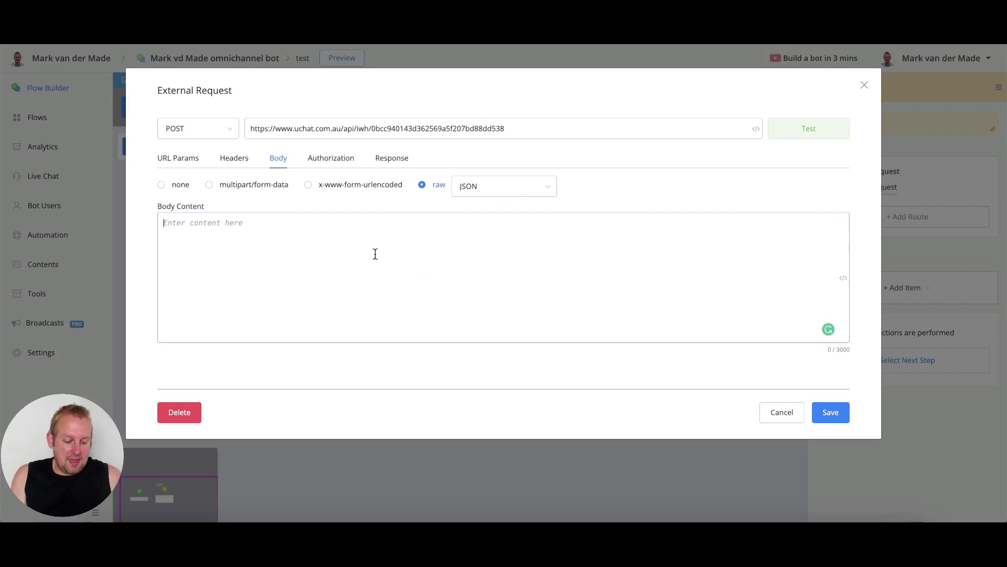
type("{")
key("BackSpace")
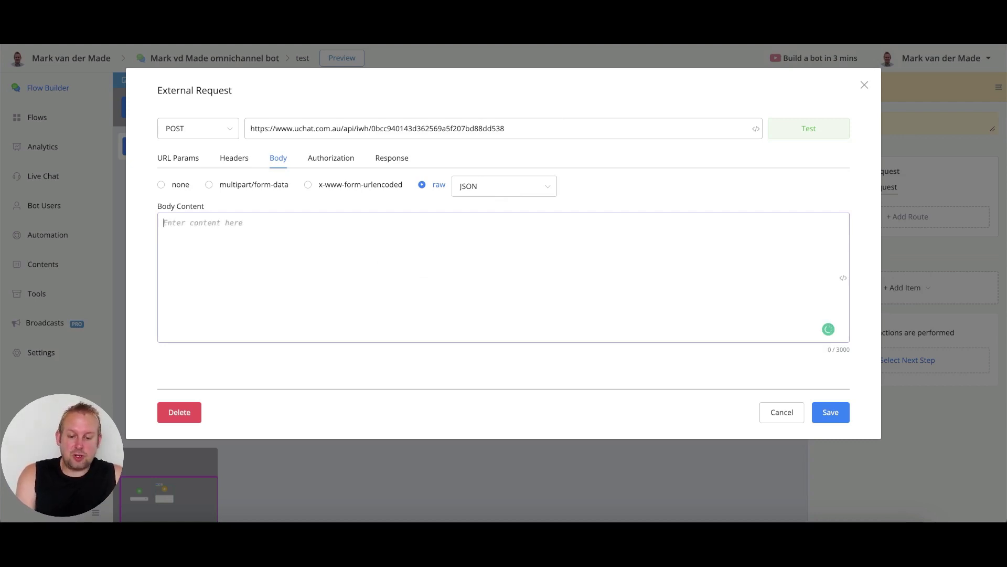
type("{")
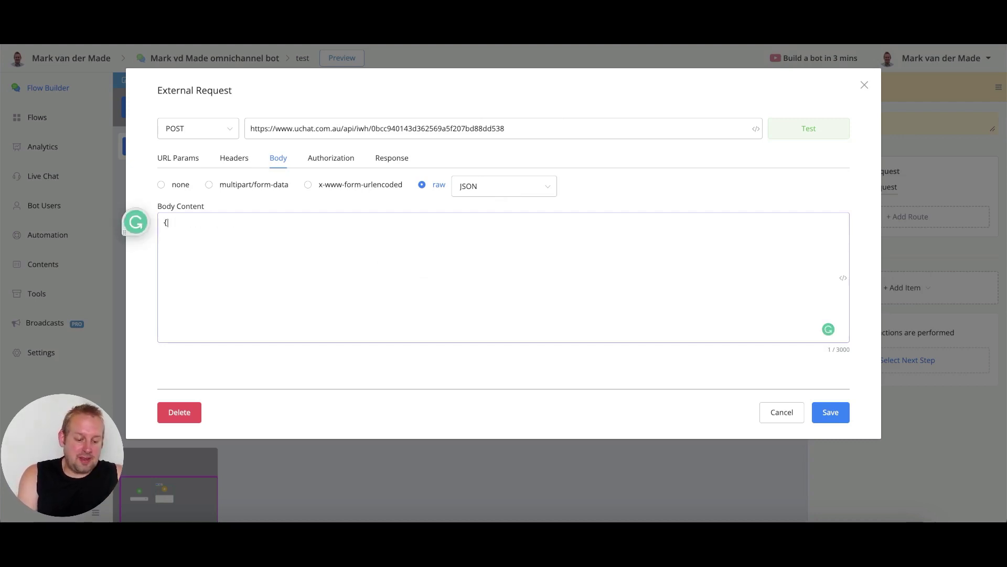
type("}")
key("Return")
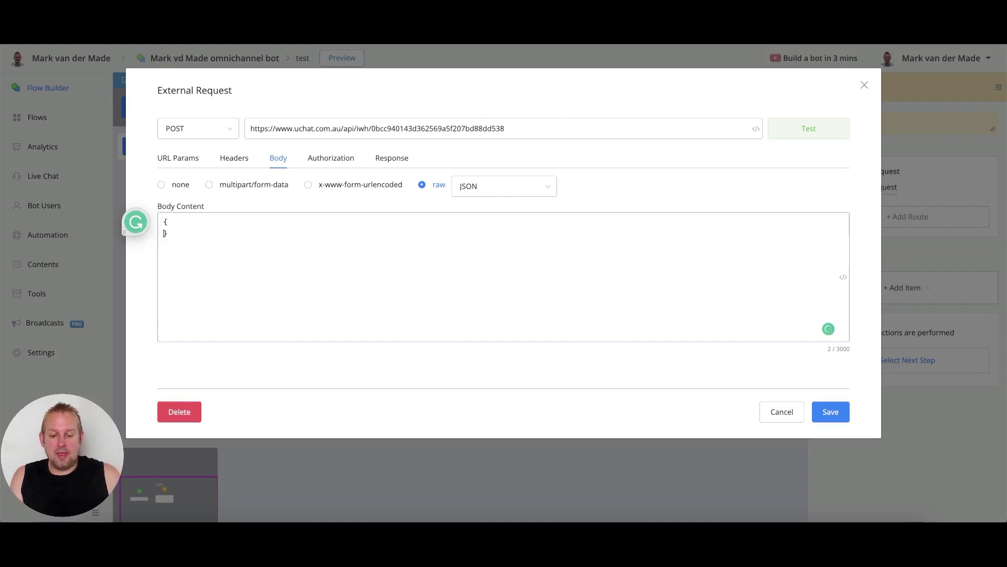
key("Return")
key("Return")
key("Up")
key("Up")
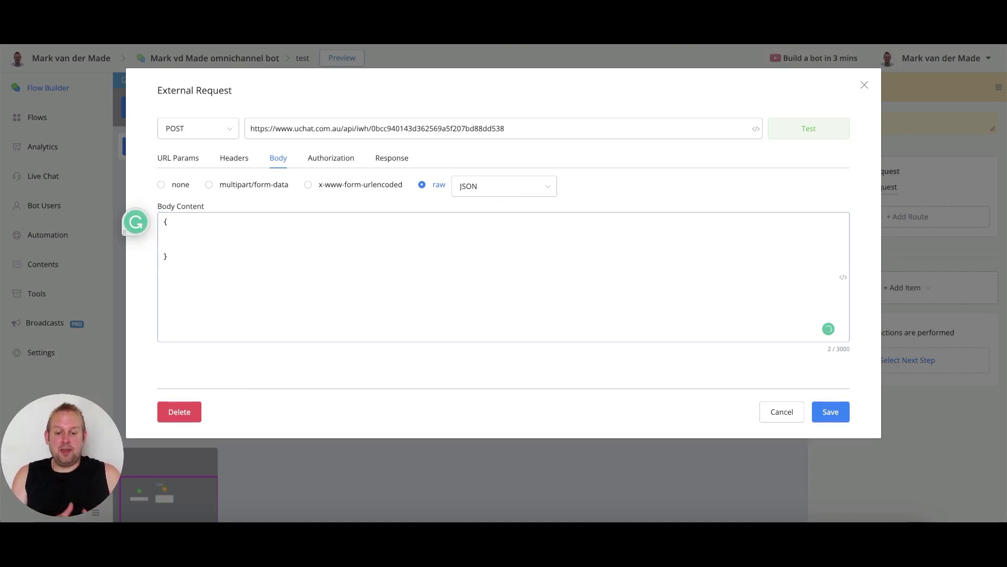
type("\"")
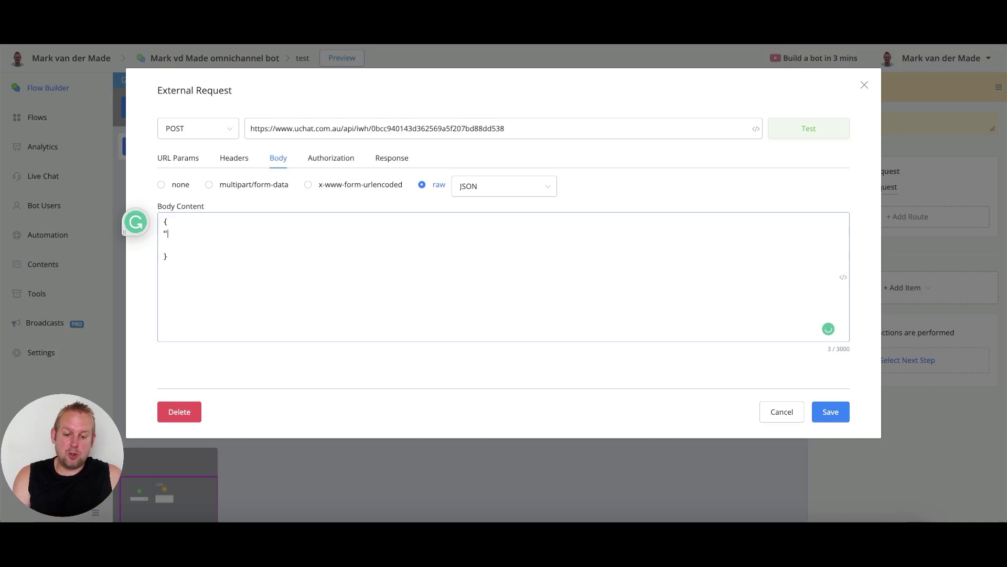
type("user")
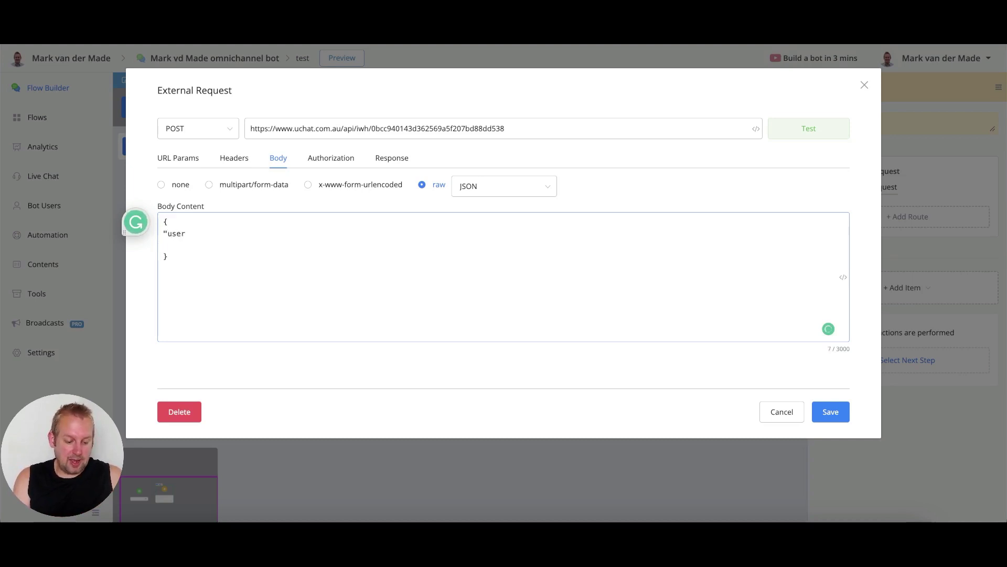
type("_id\"")
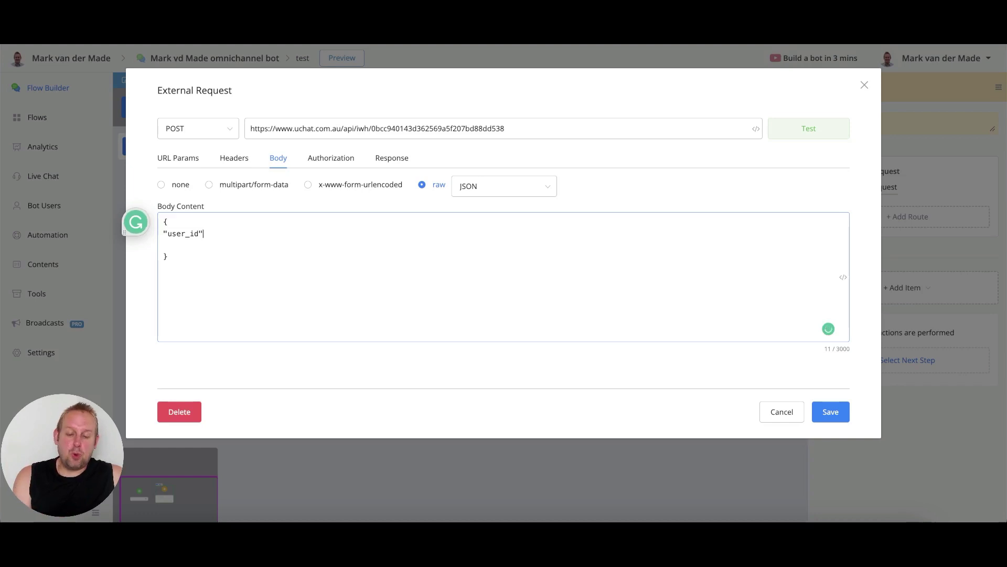
type(":")
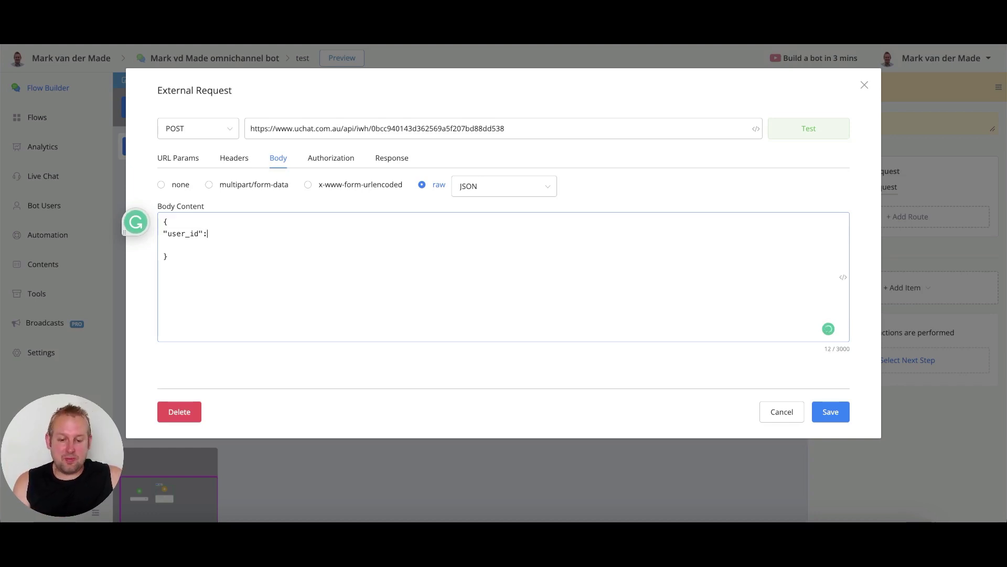
type("\"")
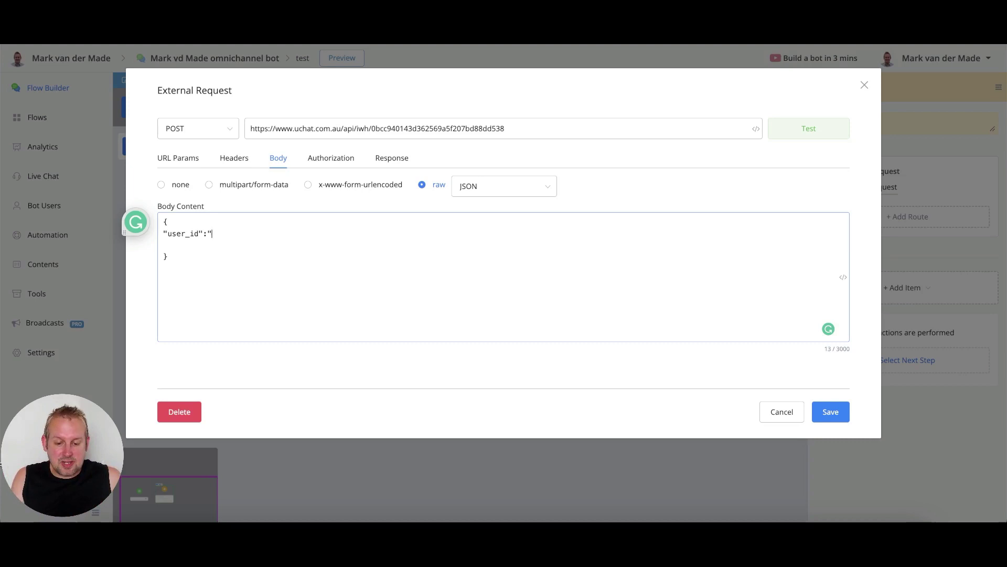
left_click(823, 414)
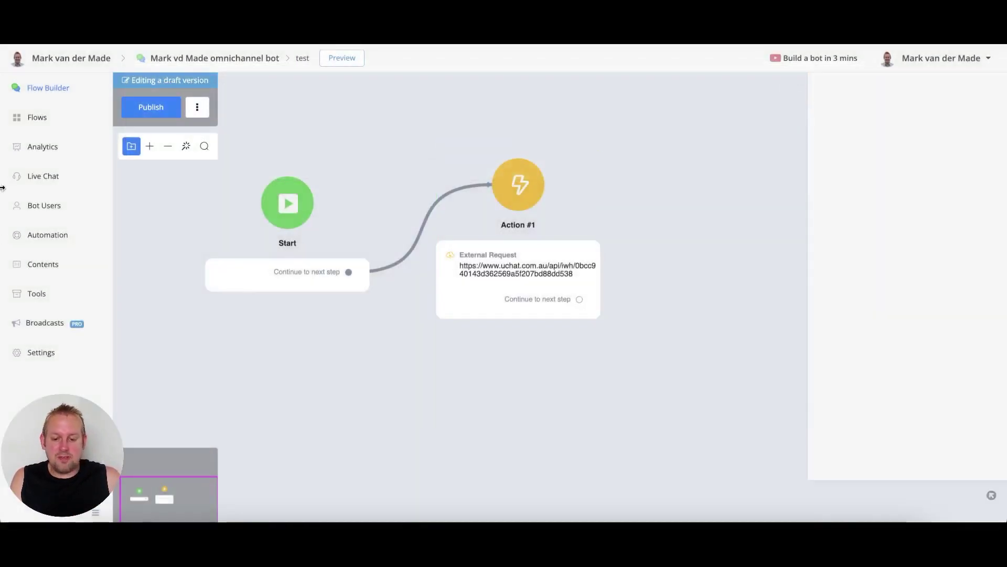
Copy the bot user's User Ns identifier from the Bot Users list.
left_click(58, 212)
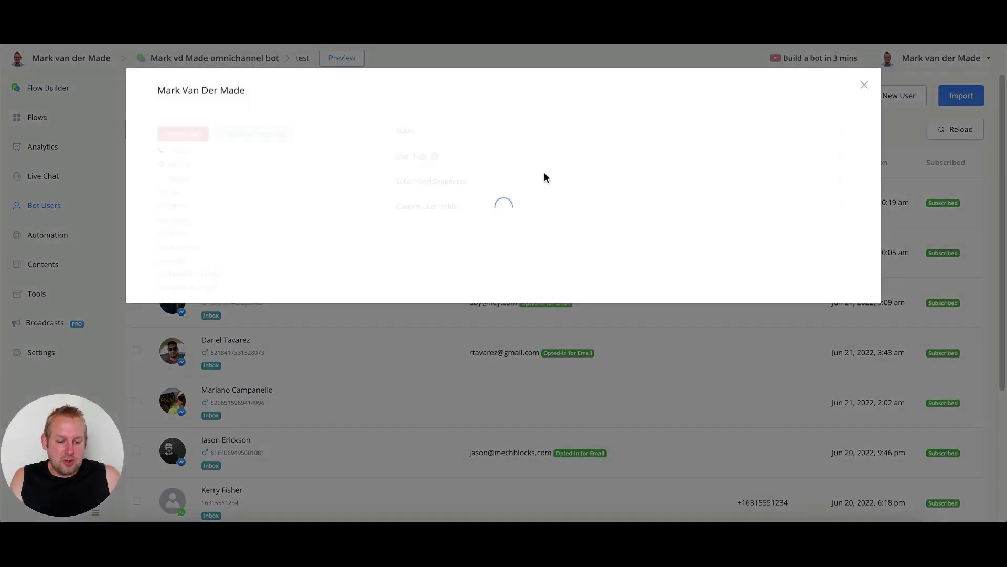
left_click(370, 192)
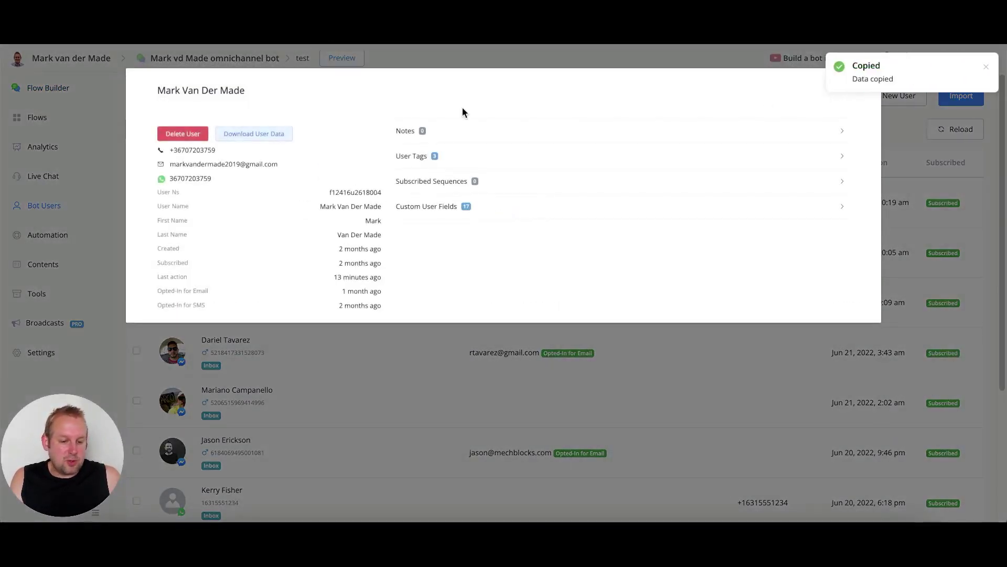
left_click(36, 130)
Paste the User Ns as the user_id value in the test External Request body, adding a closing quote and comma.
left_click(47, 119)
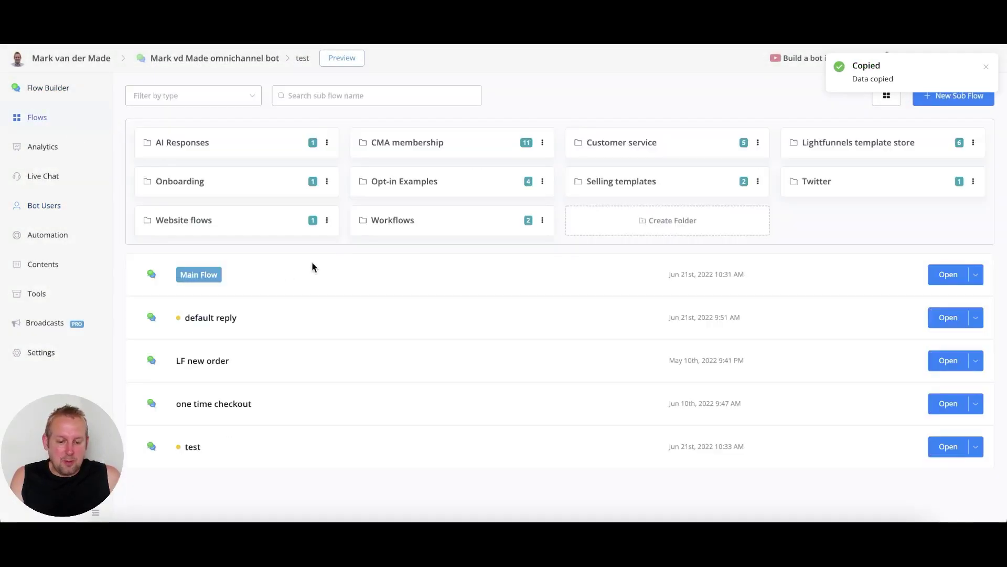
left_click(947, 447)
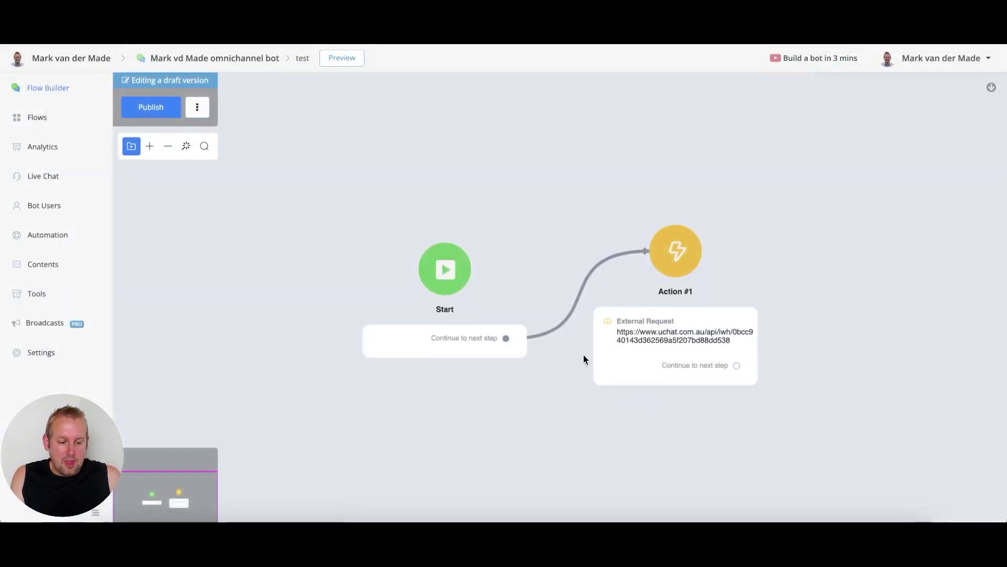
left_click(646, 346)
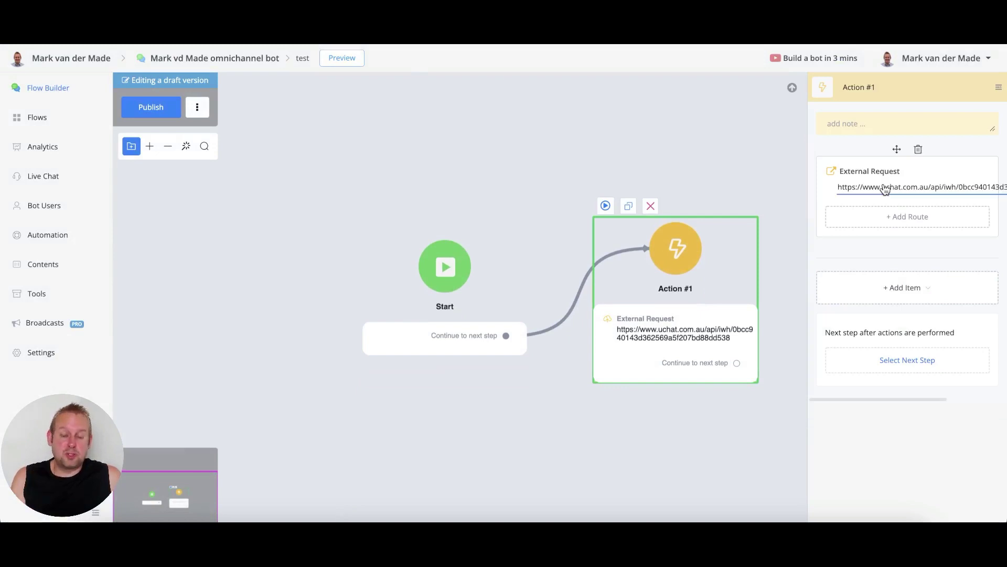
left_click(885, 190)
left_click(278, 158)
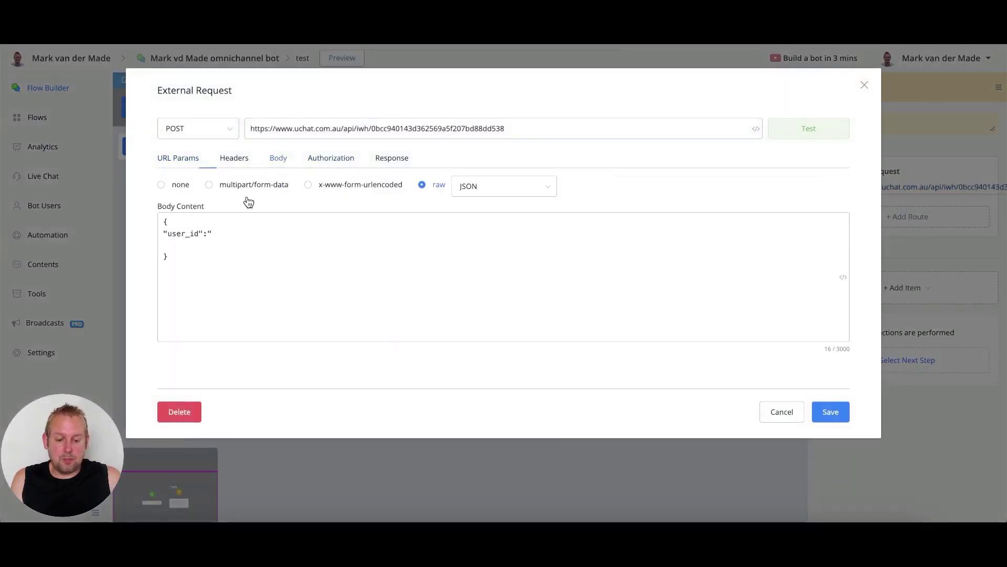
left_click(218, 234)
key("ctrl+v")
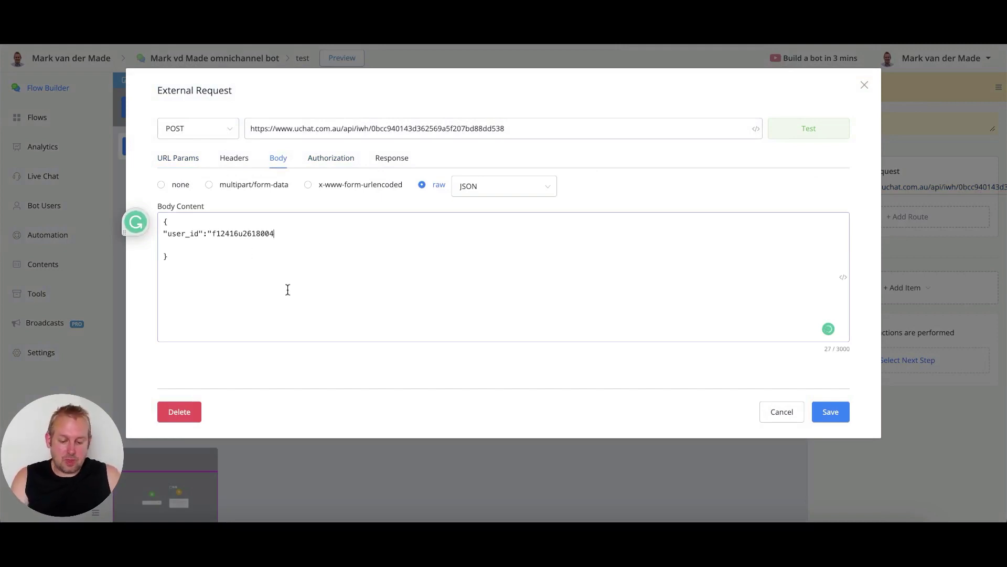
type("\"")
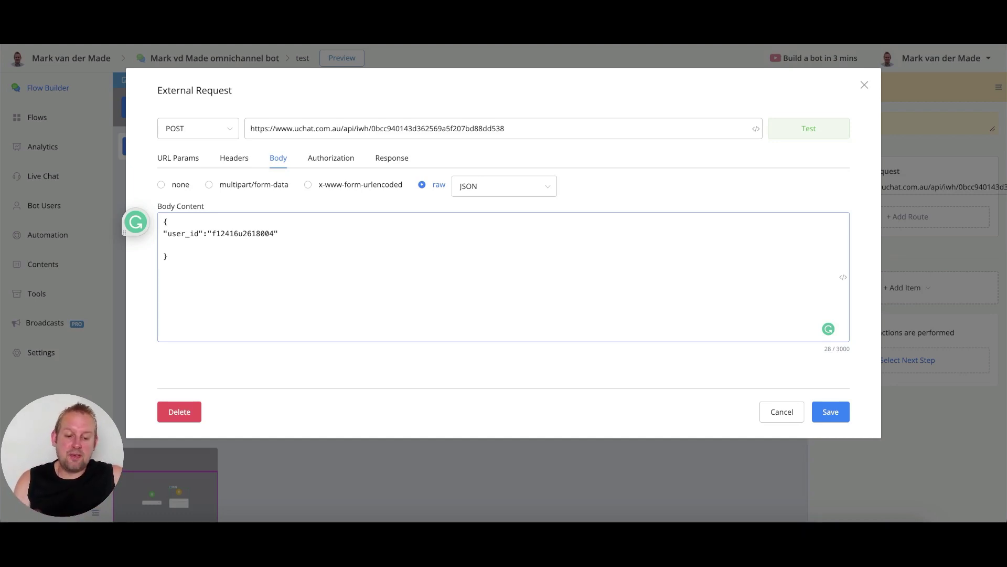
type(",")
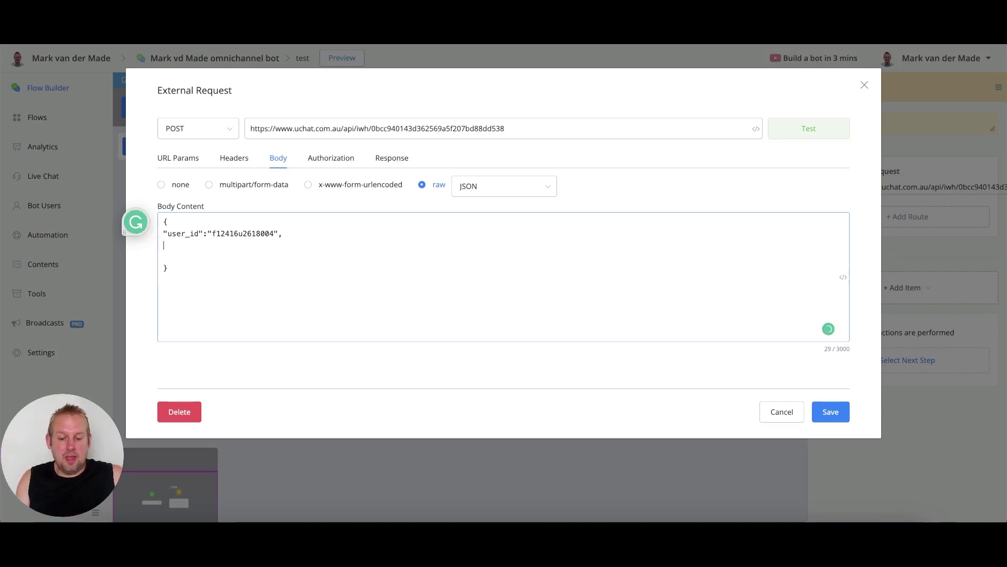
Add "order_id":"443-993" after user_id in the request body.
type("\"")
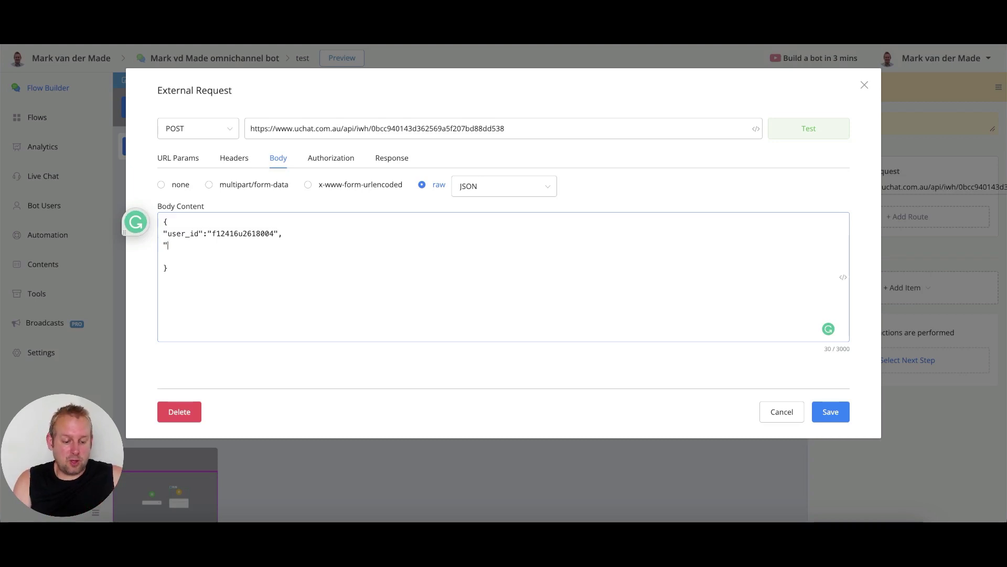
type("order")
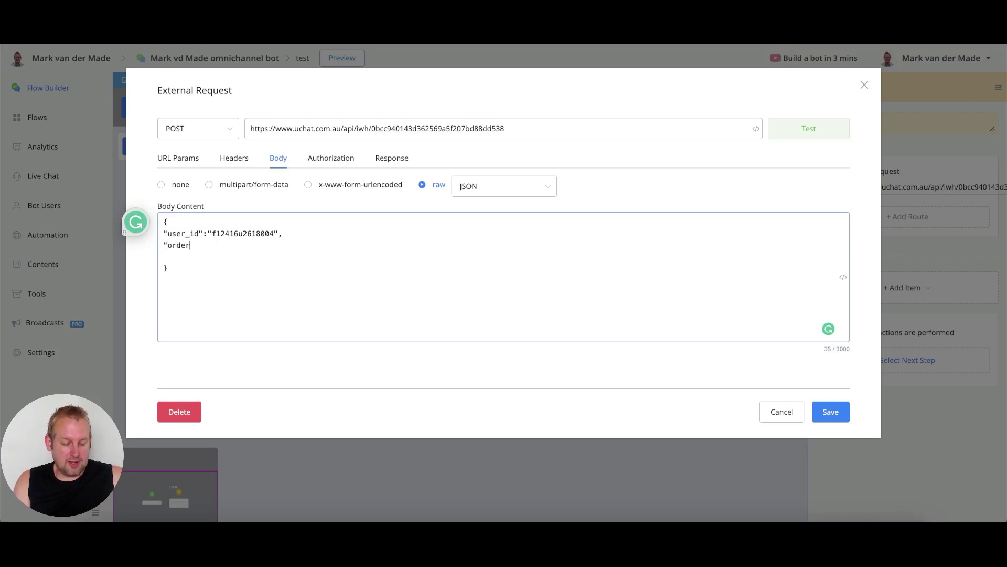
type("_id\"")
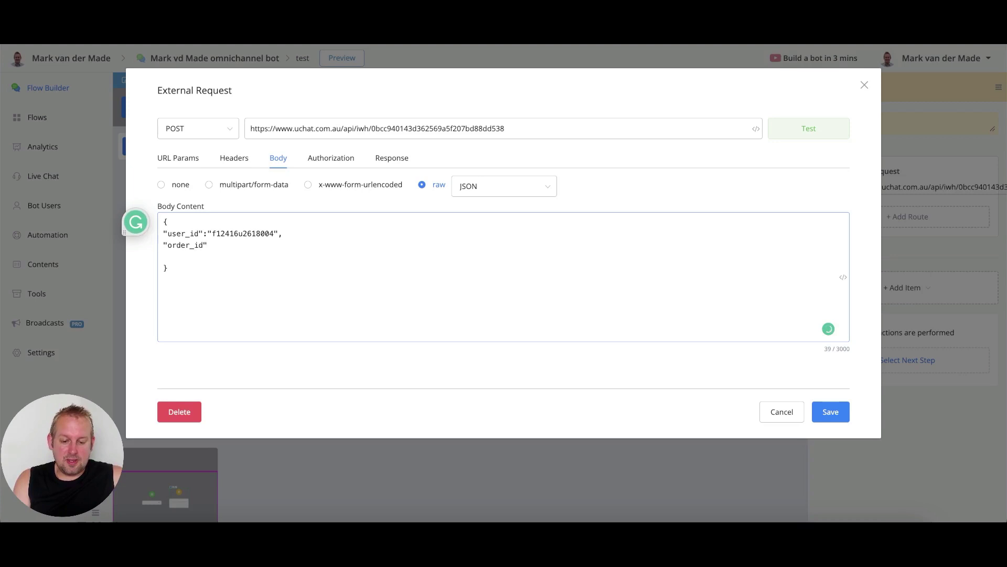
type(":\"")
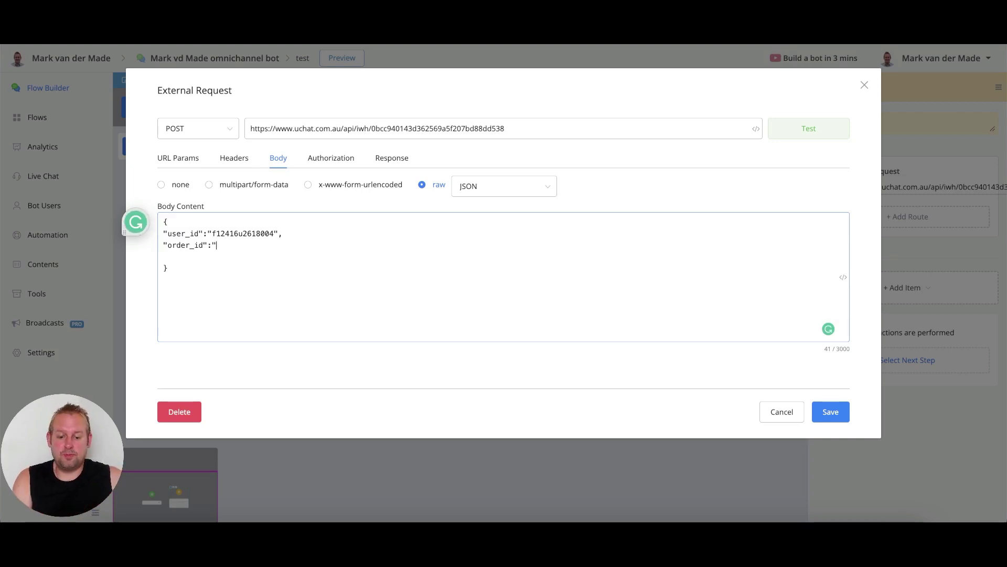
type("443-993")
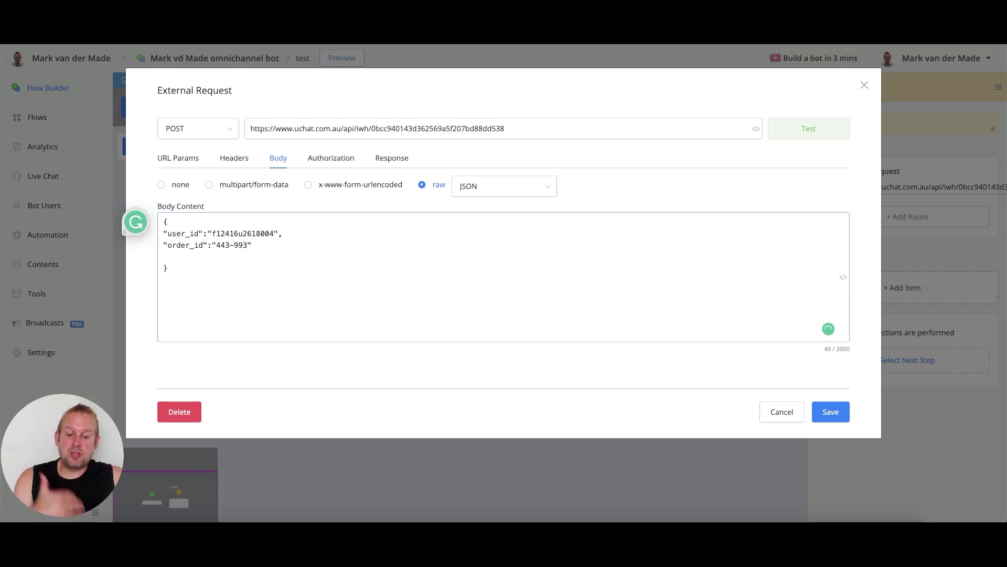
type("\"")
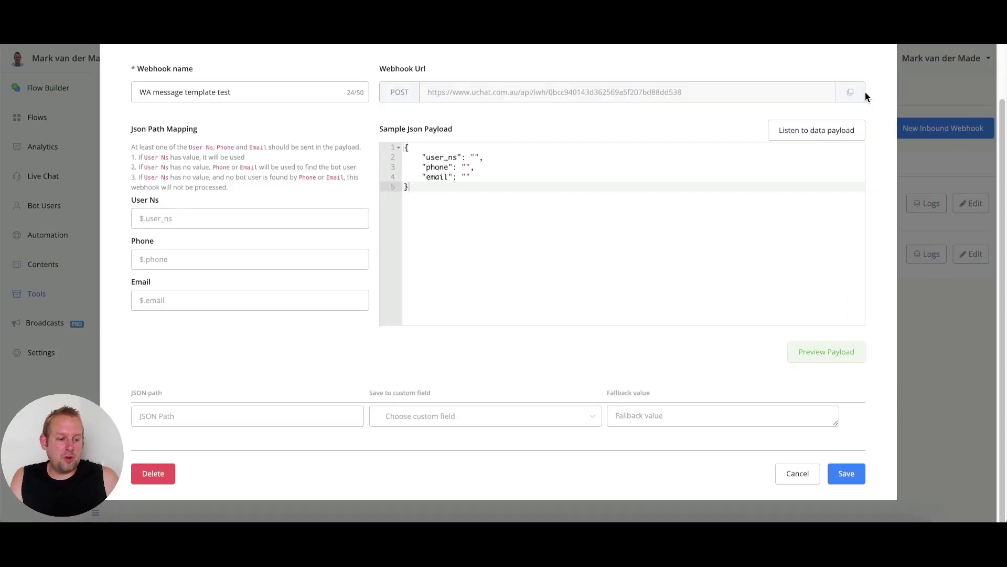
Listen for a data payload on the webhook and send the External Request test to it.
left_click(799, 137)
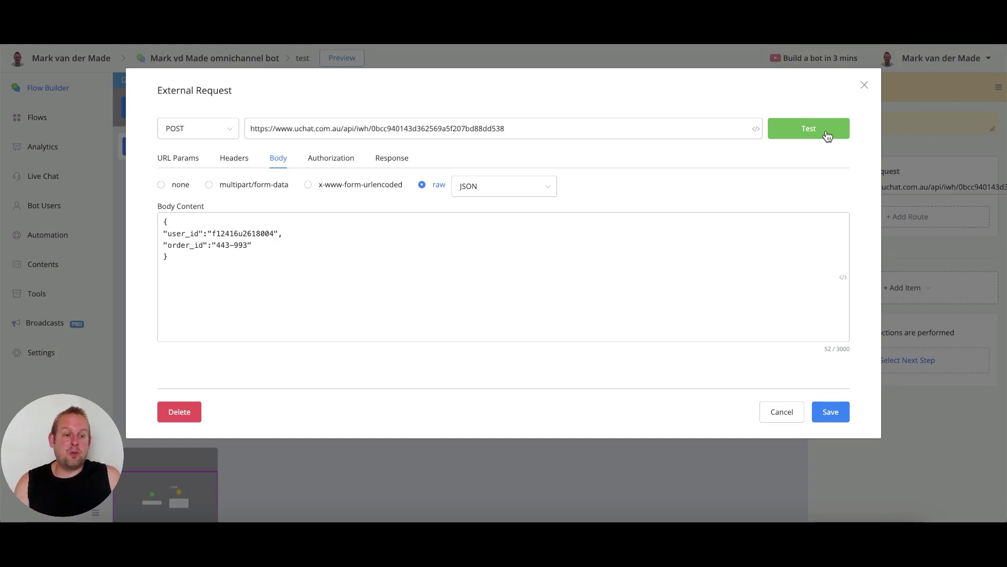
left_click(827, 136)
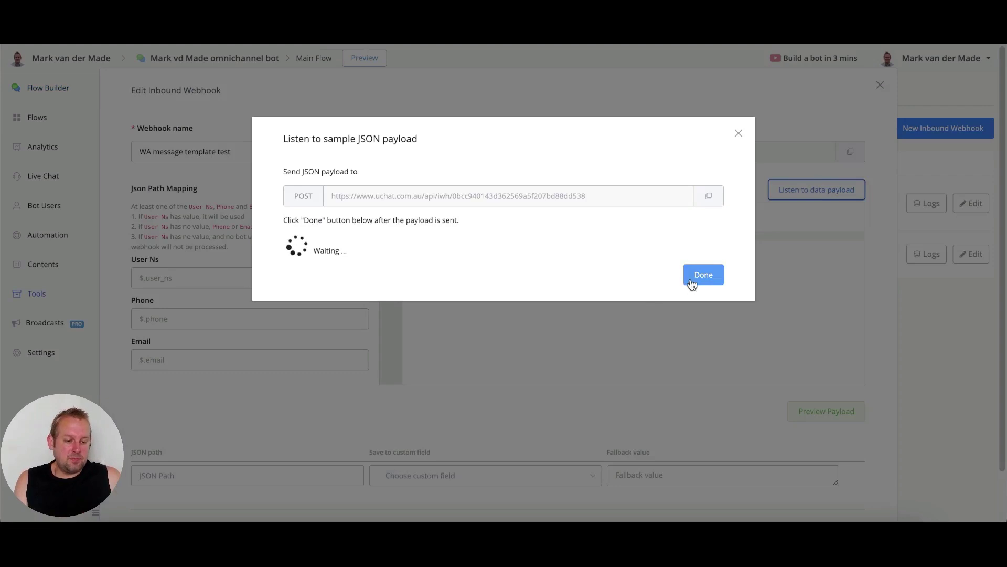
Load the captured user_id and order_id payload into the webhook as sample data.
left_click(692, 283)
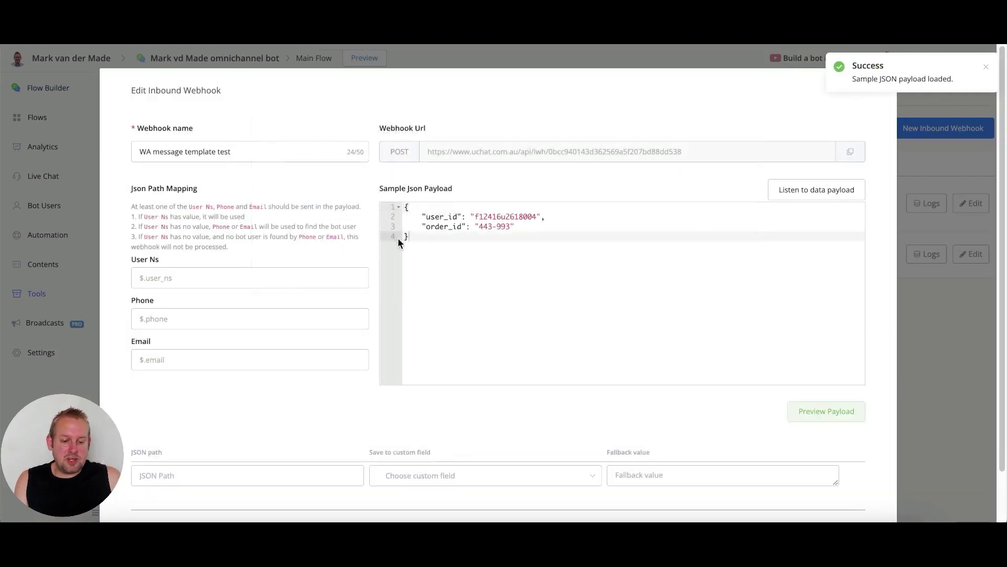
left_click_drag(405, 236, 394, 193)
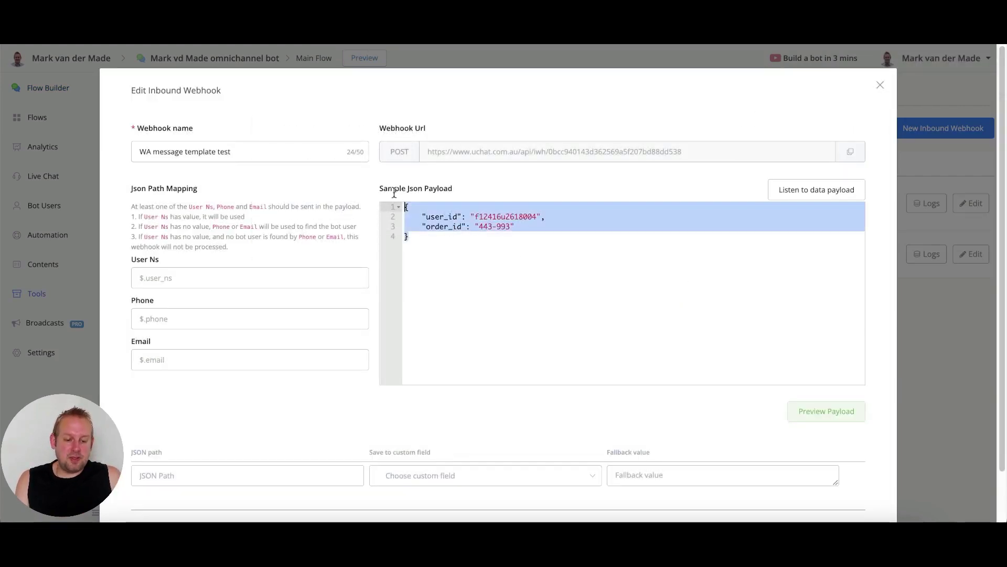
left_click(492, 248)
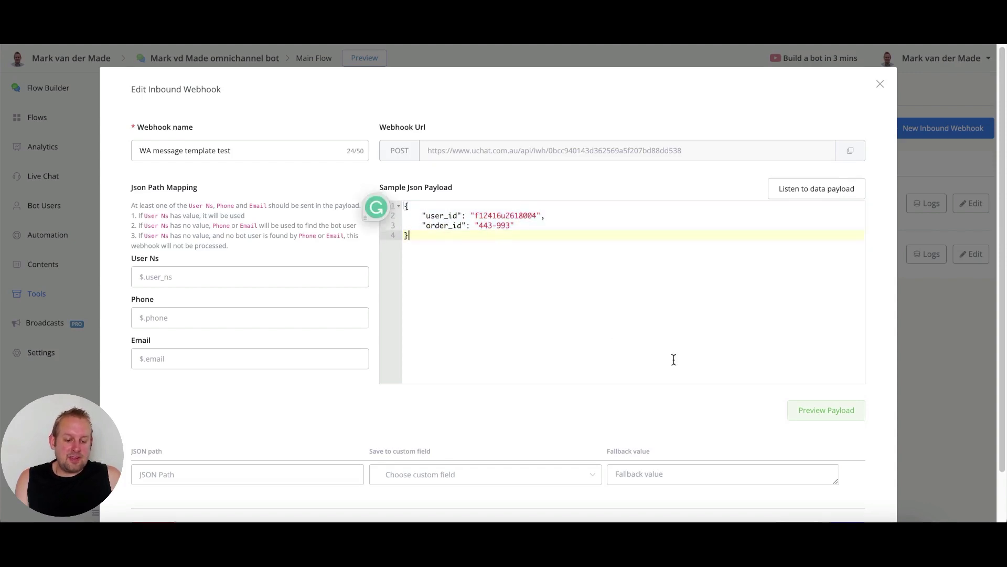
scroll(850, 422, "down", 1)
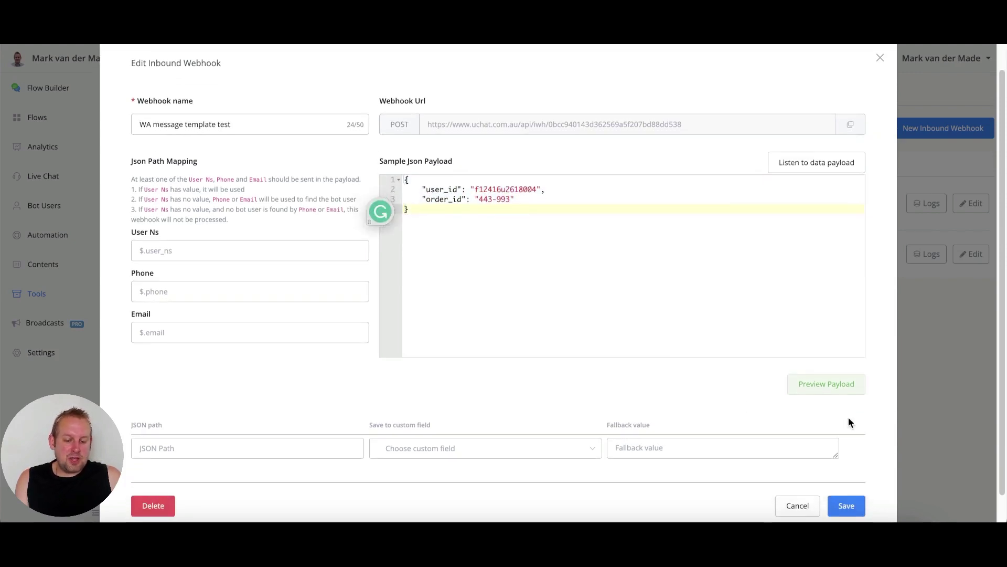
left_click(818, 391)
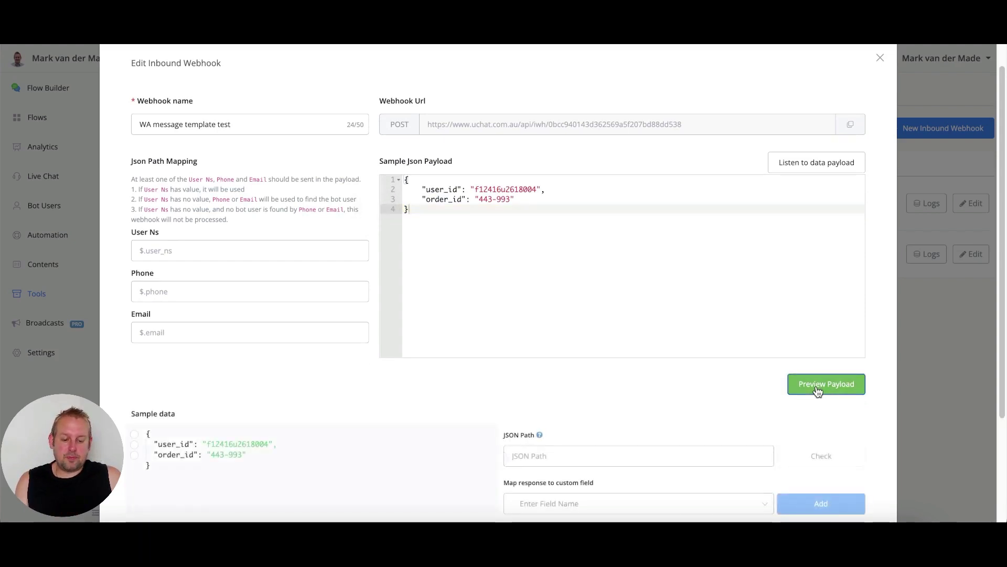
scroll(383, 286, "down", 3)
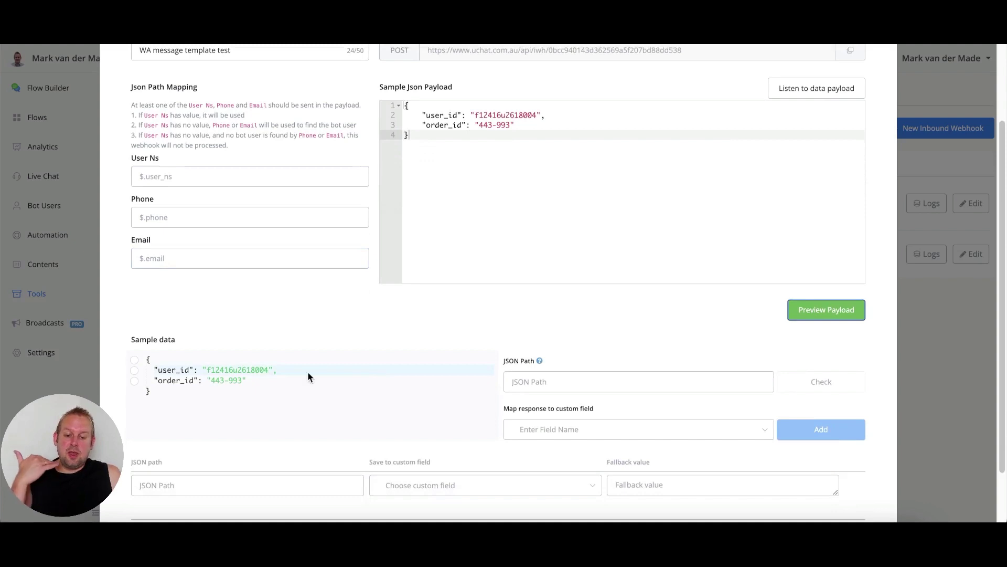
scroll(308, 370, "down", 2)
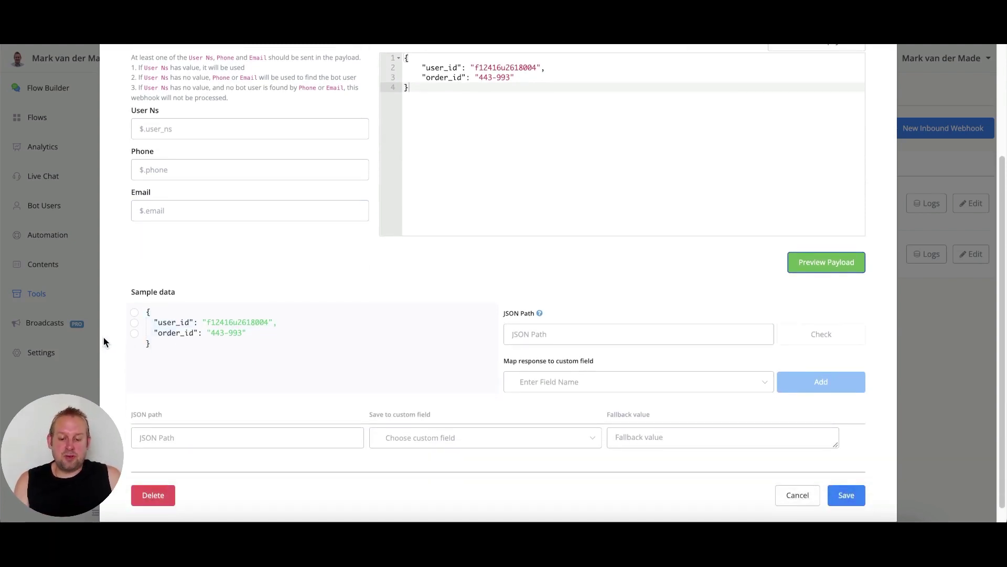
Map $.order_id to the order_id custom field and add the mapping row.
left_click(135, 334)
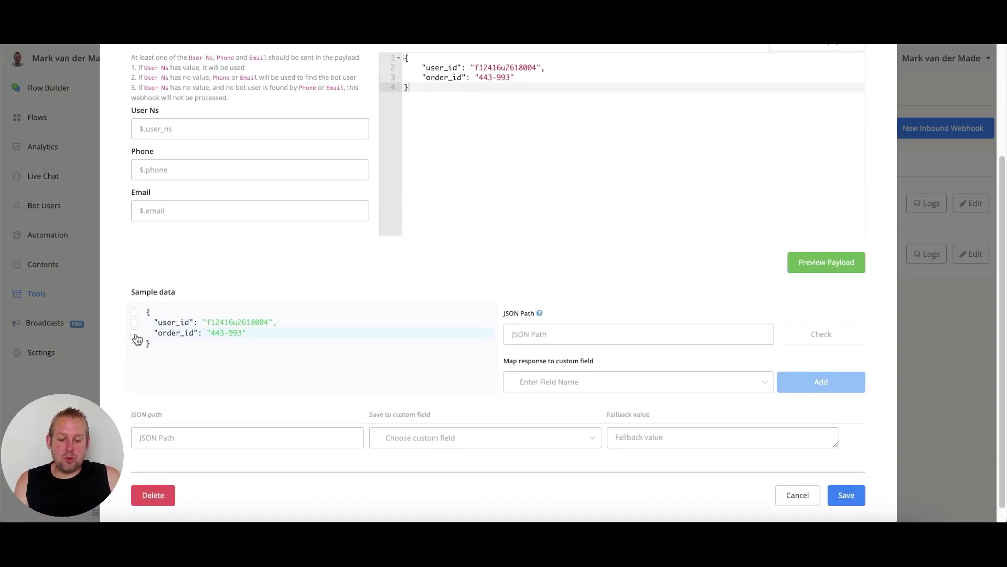
left_click(571, 387)
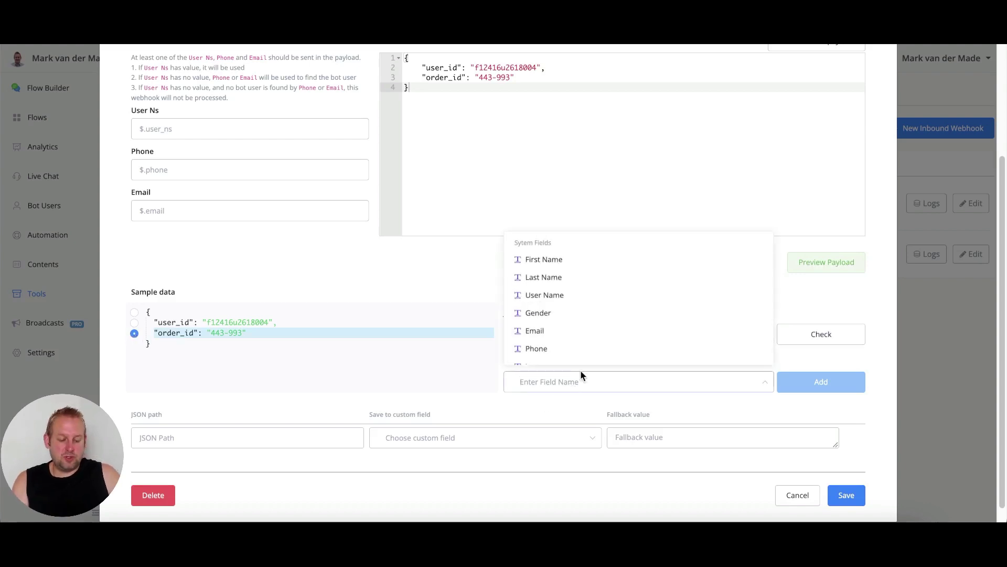
type("order")
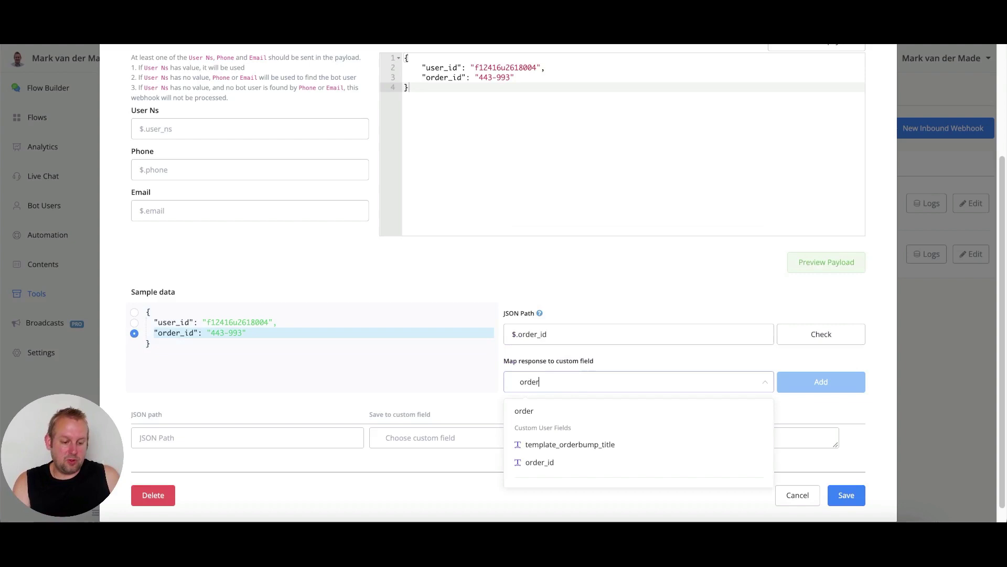
left_click(560, 464)
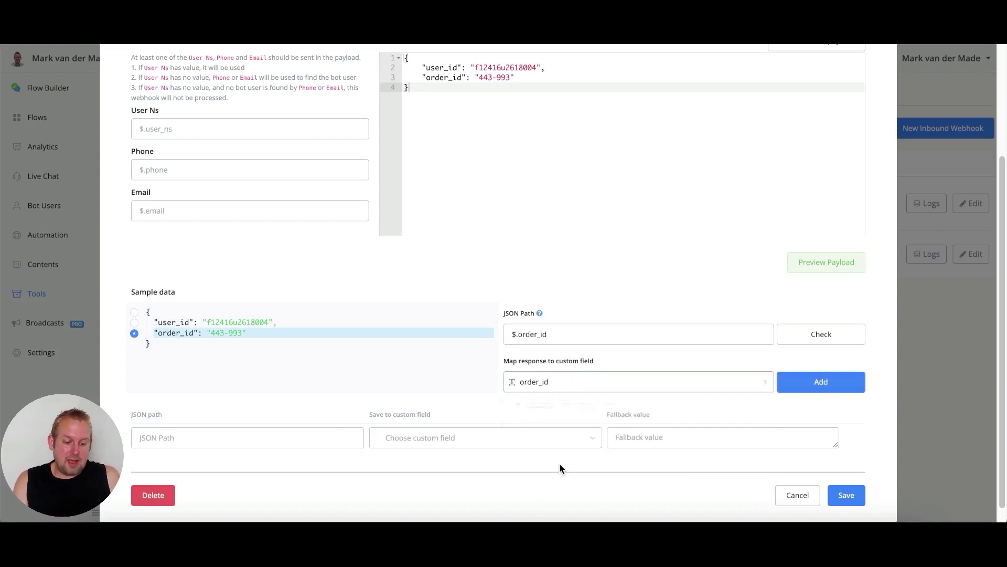
left_click(816, 382)
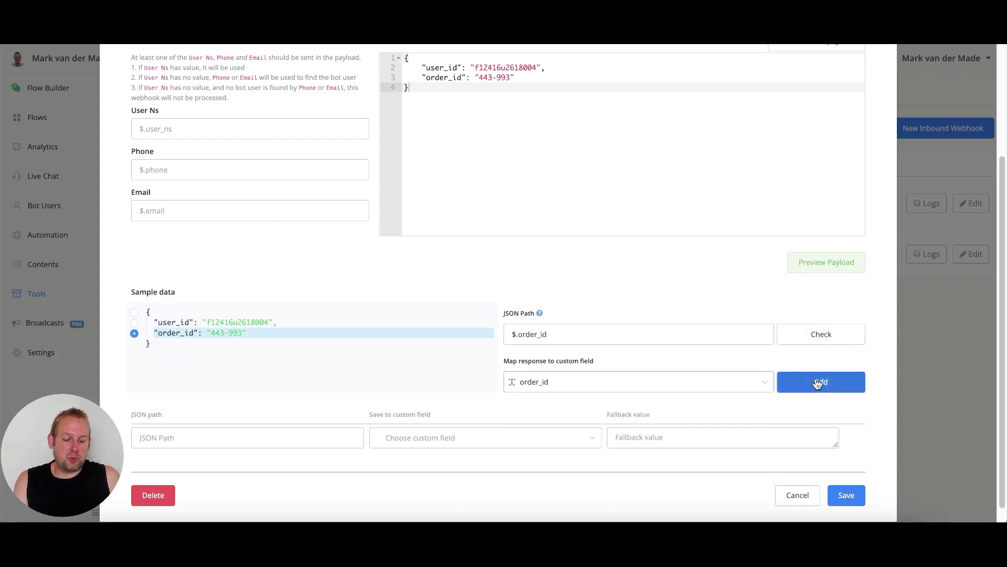
scroll(415, 341, "up", 2)
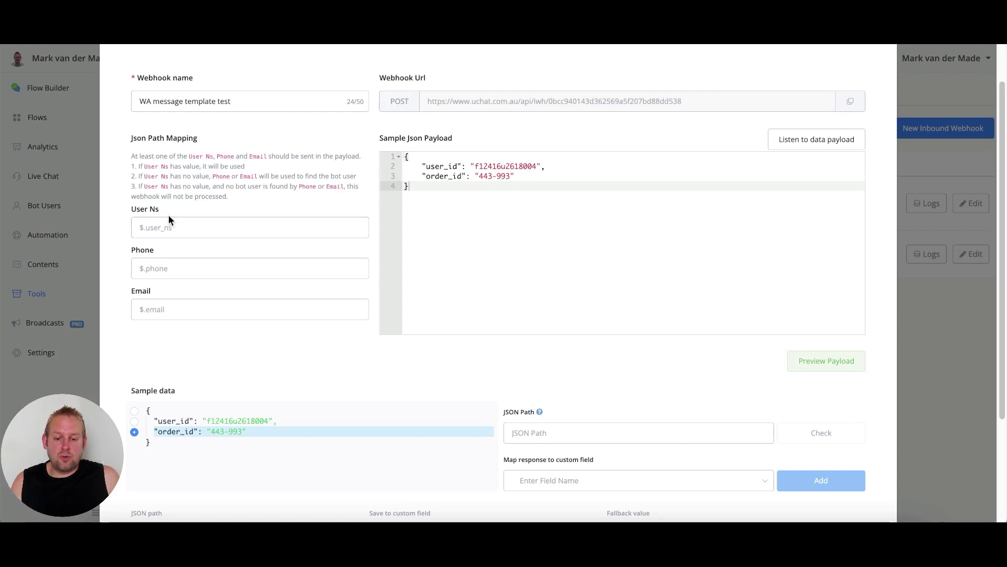
left_click_drag(166, 212, 126, 212)
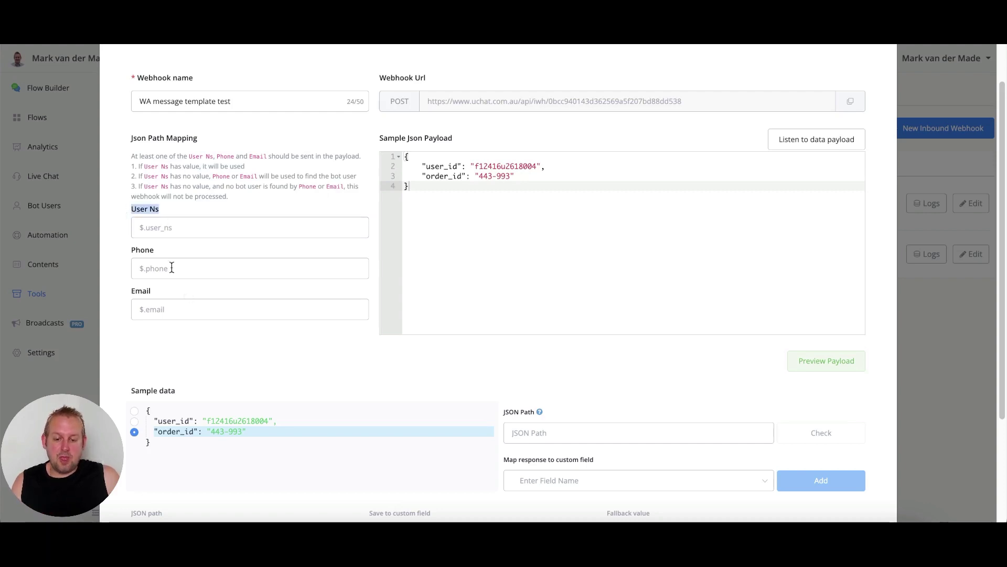
left_click_drag(160, 255, 129, 253)
left_click(105, 260)
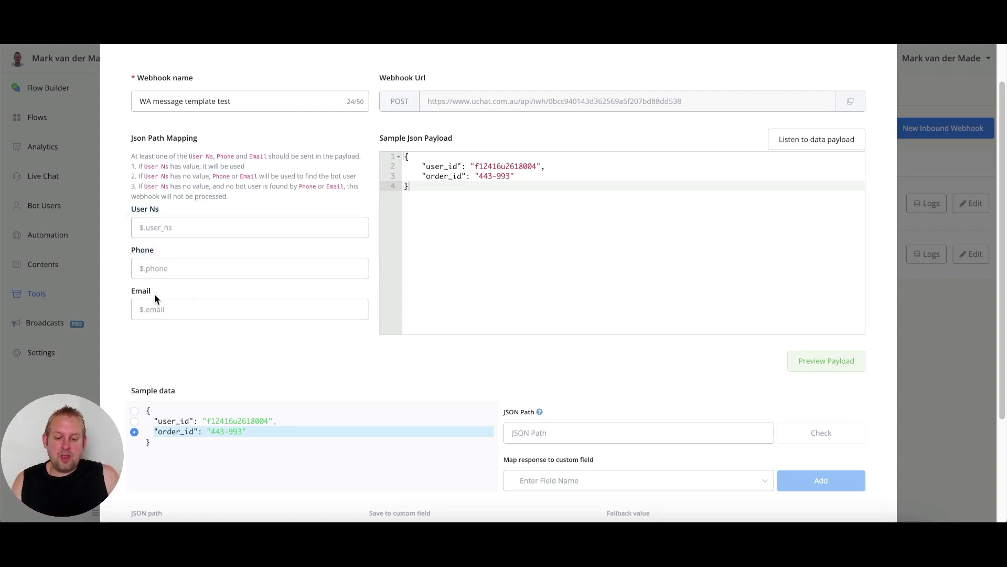
left_click(120, 297)
left_click_drag(183, 212, 117, 212)
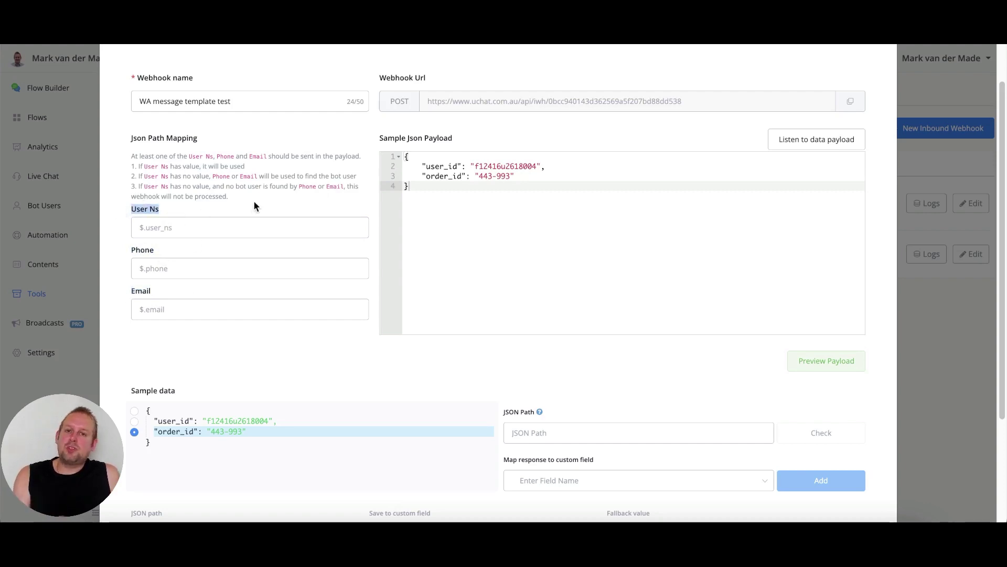
left_click(169, 263)
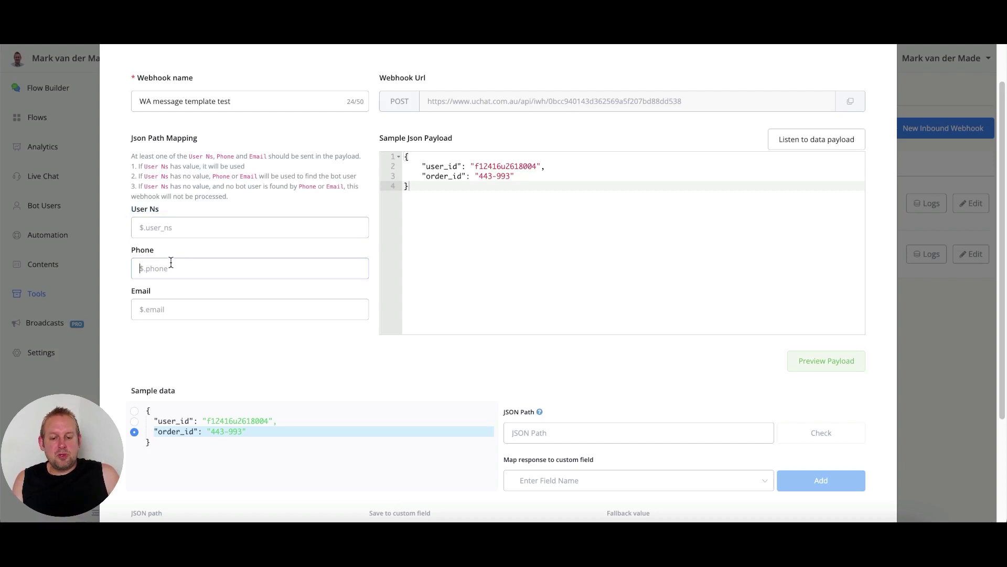
left_click(165, 288)
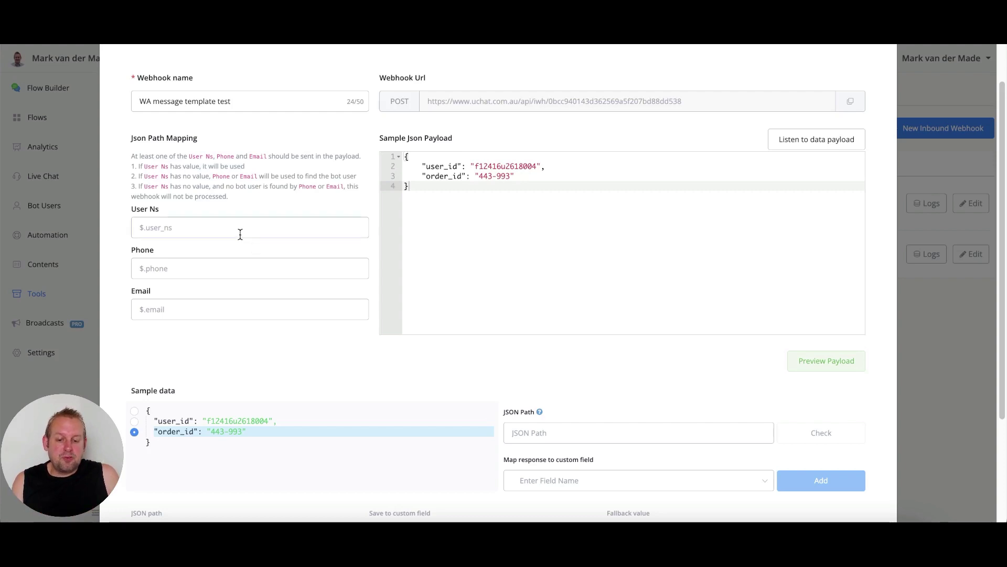
Copy the $.user_id path from the sample data and paste it into User Ns.
left_click(157, 227)
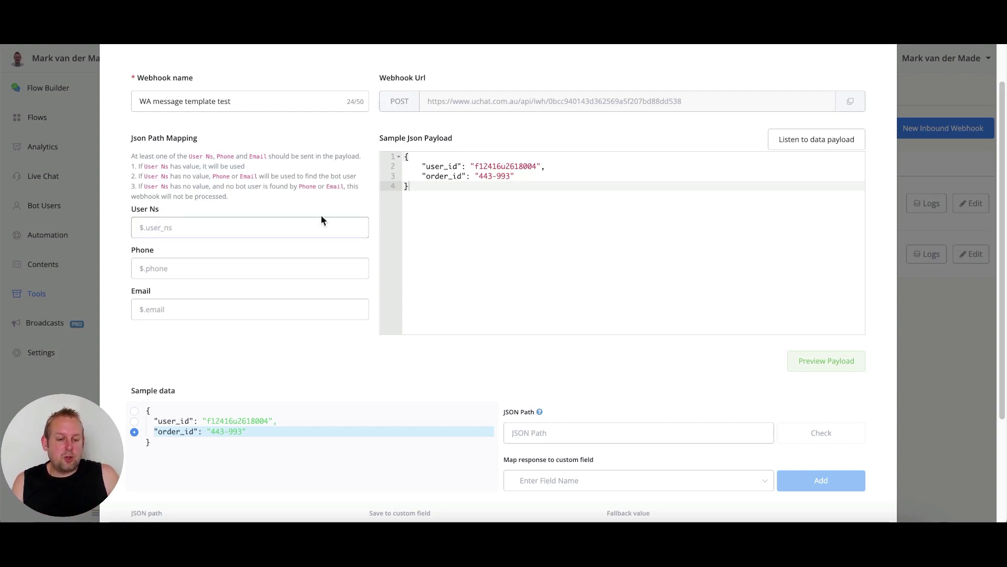
left_click(483, 166)
double_click(483, 165)
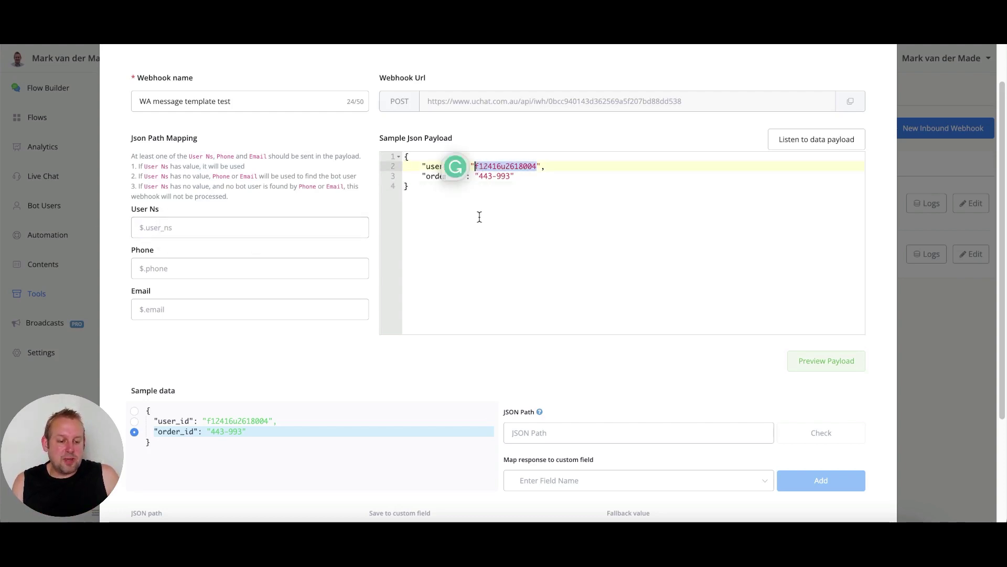
left_click(479, 219)
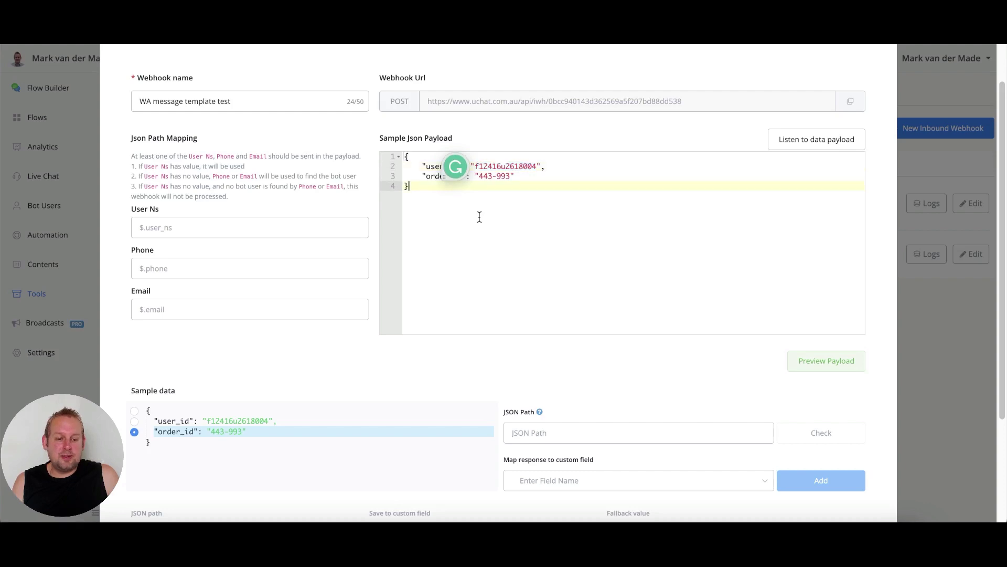
left_click(514, 158)
left_click(514, 166)
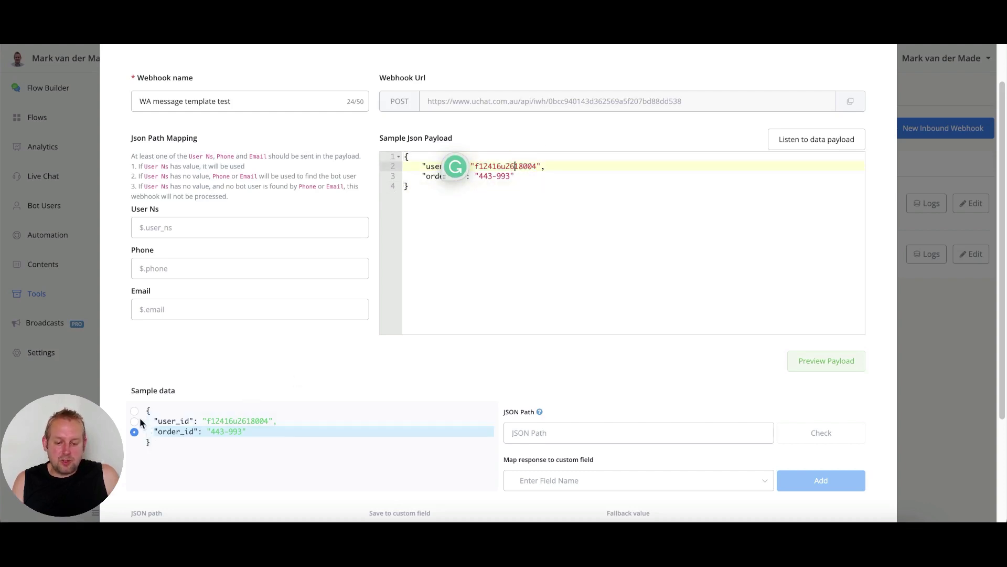
scroll(131, 389, "down", 2)
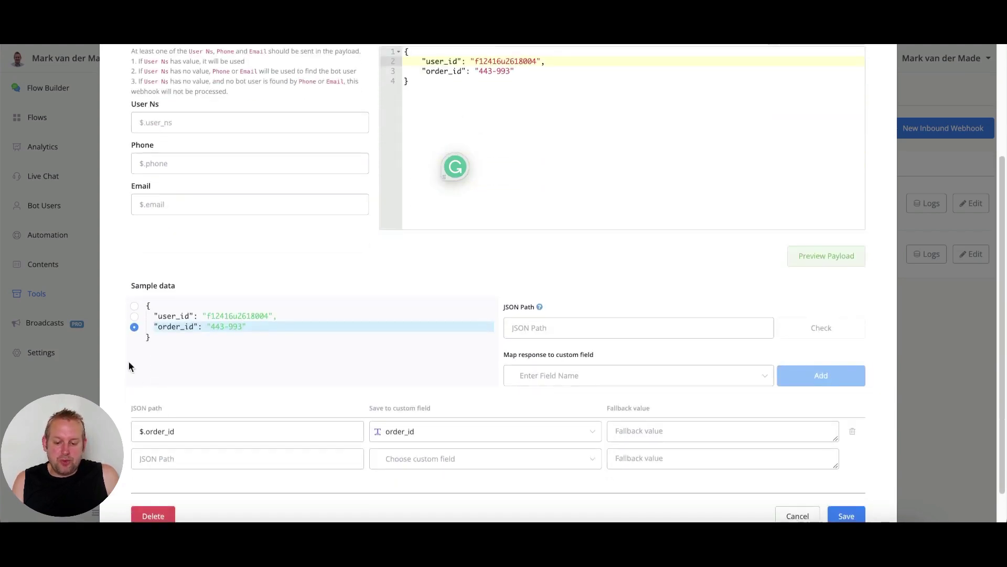
left_click(135, 317)
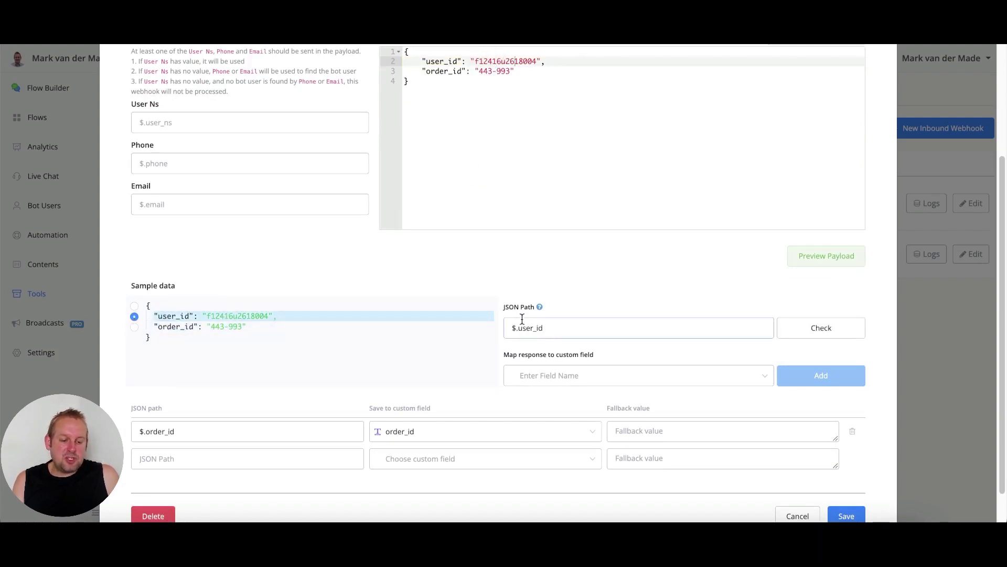
triple_click(585, 330)
key("ctrl+c")
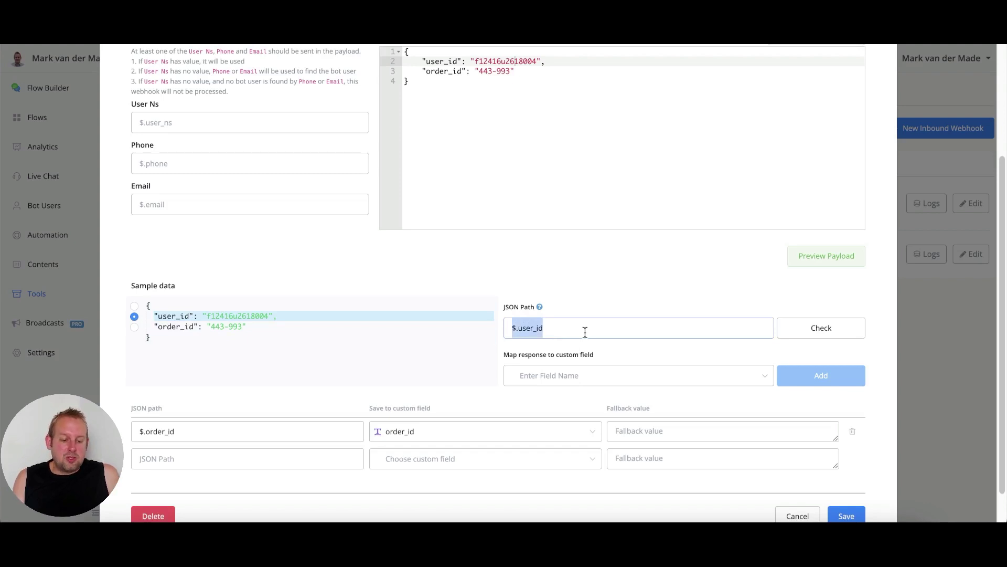
scroll(215, 225, "up", 3)
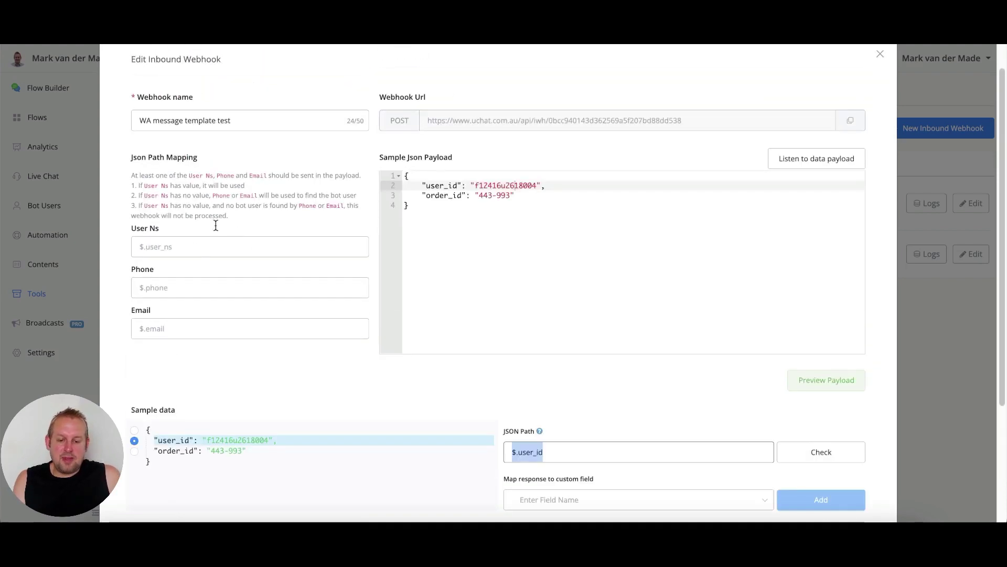
left_click(192, 248)
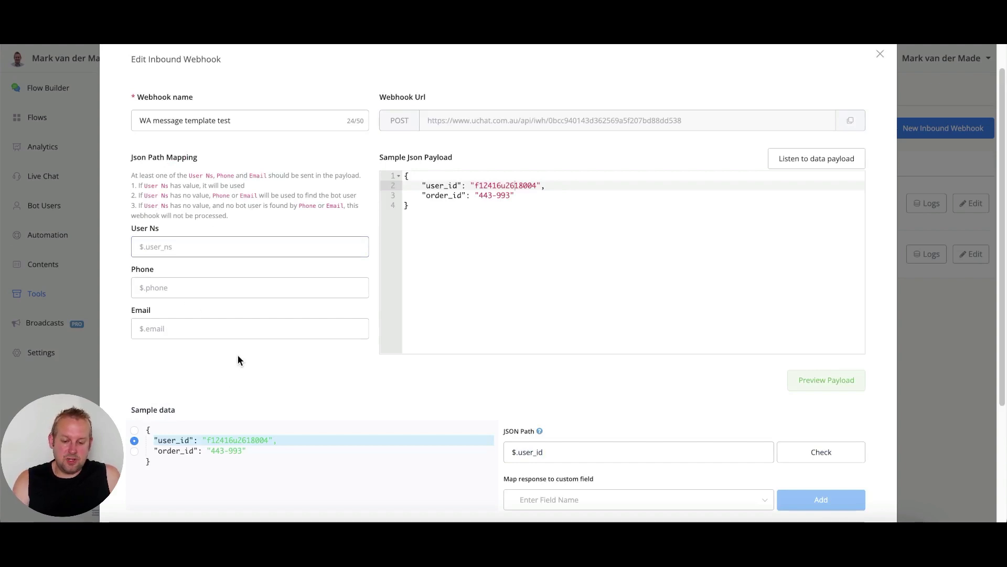
key("ctrl+v")
Review the $.user_id mapping and save the WA message template test webhook.
scroll(237, 354, "down", 2)
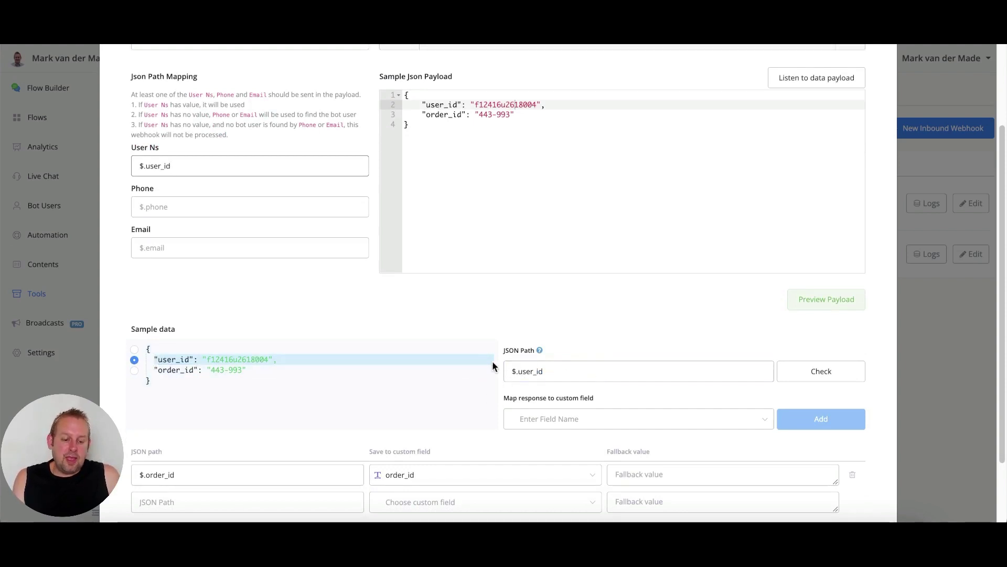
left_click(210, 254)
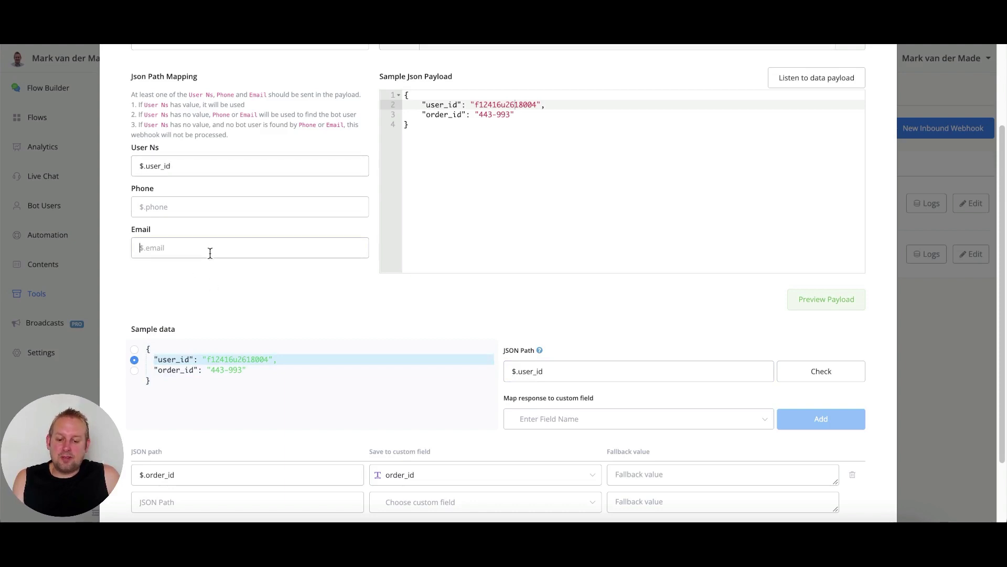
left_click(222, 226)
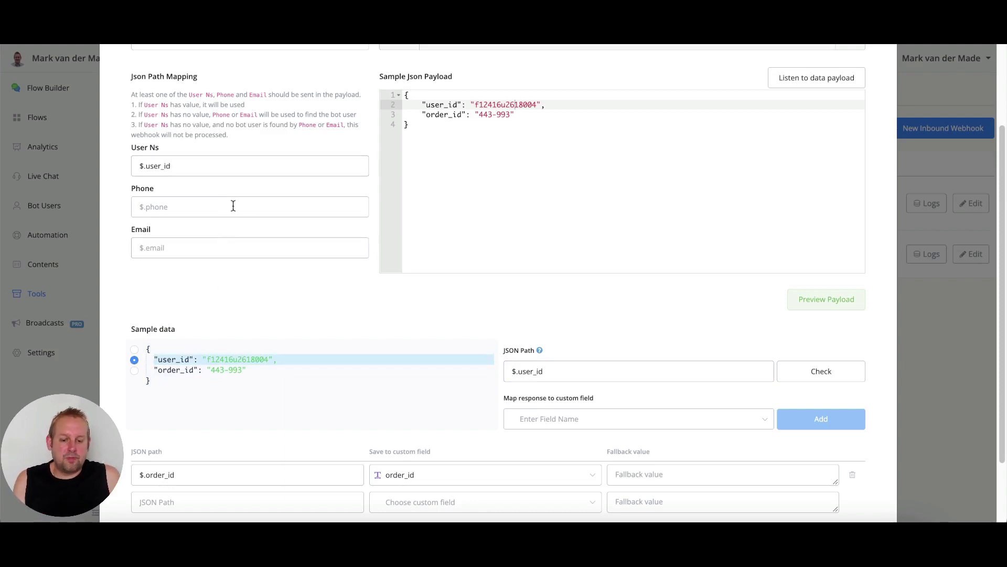
scroll(462, 215, "up", 3)
scroll(546, 196, "down", 2)
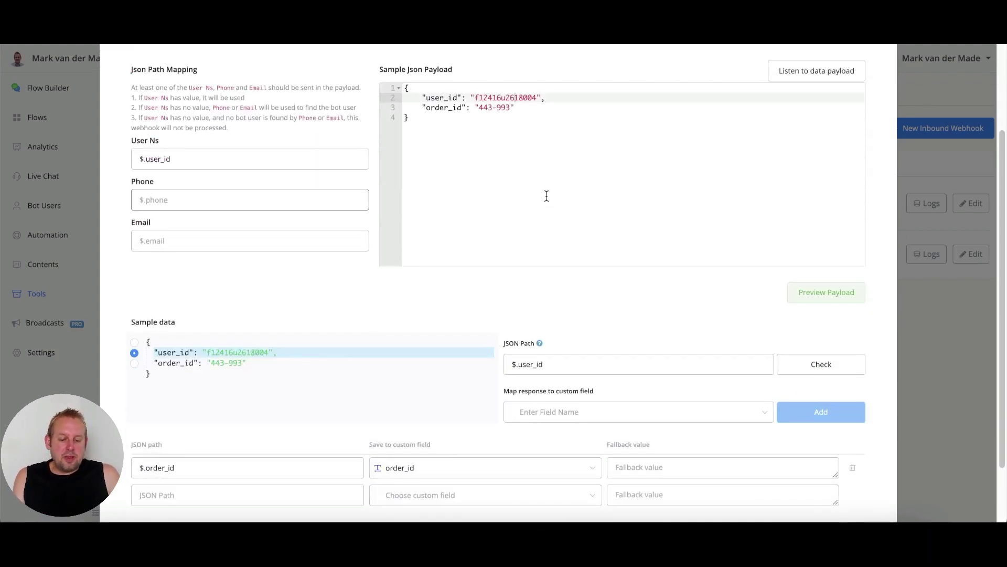
scroll(194, 207, "down", 2)
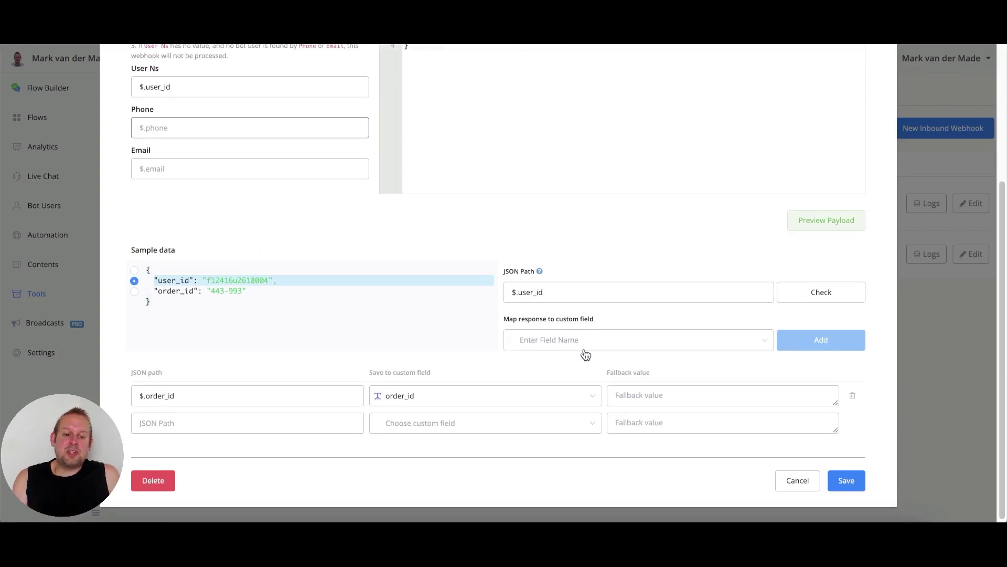
scroll(584, 354, "up", 4)
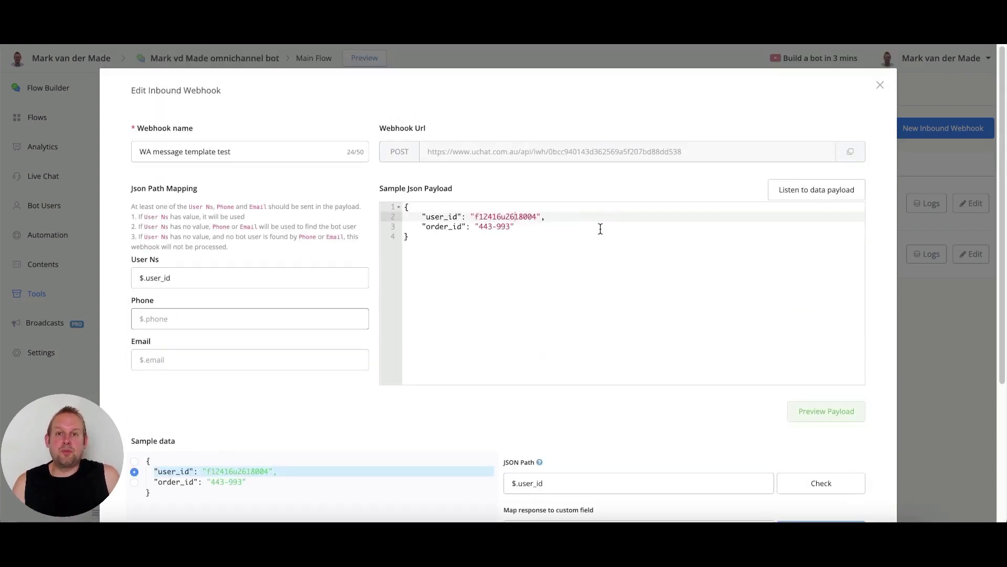
scroll(601, 229, "down", 2)
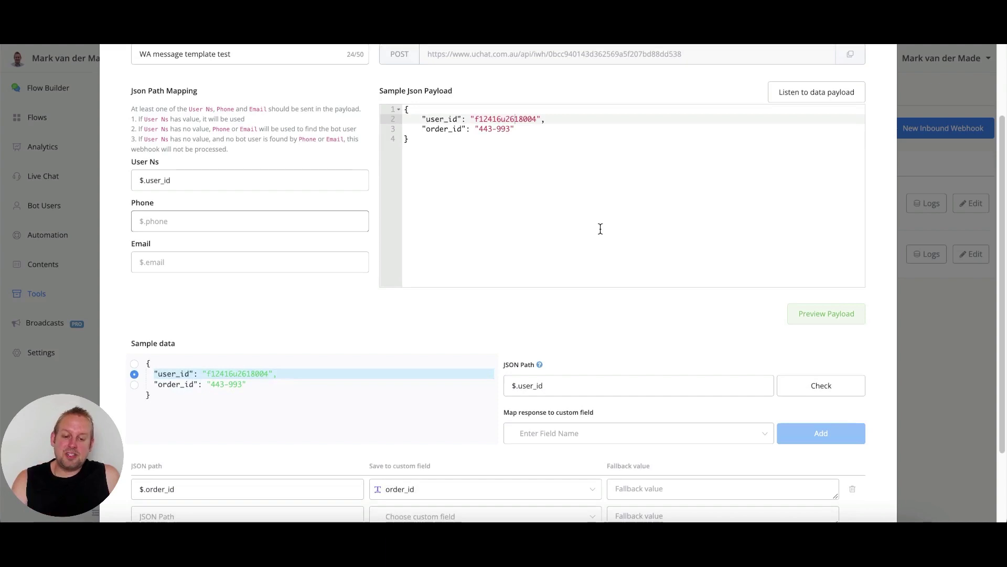
scroll(420, 368, "down", 1)
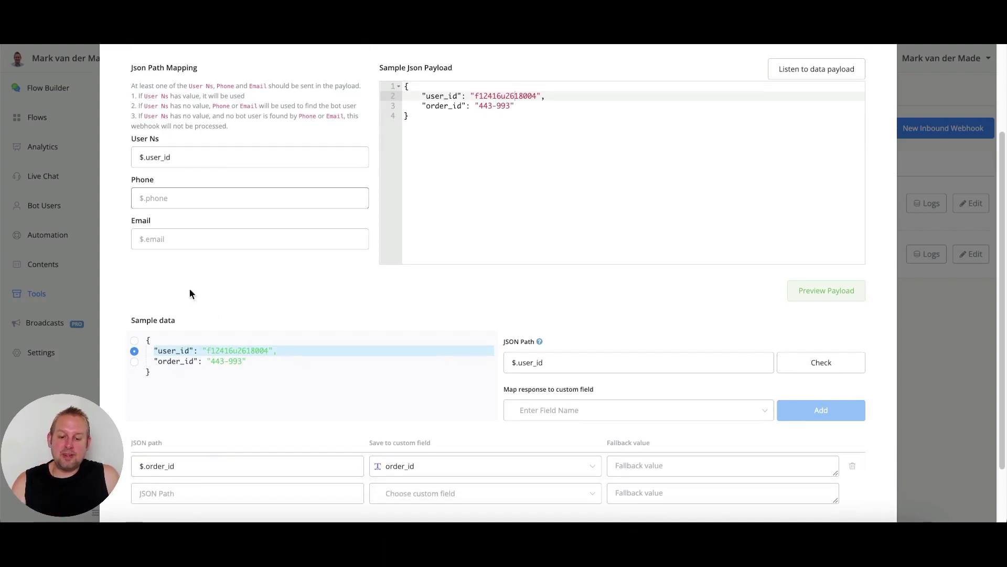
triple_click(199, 154)
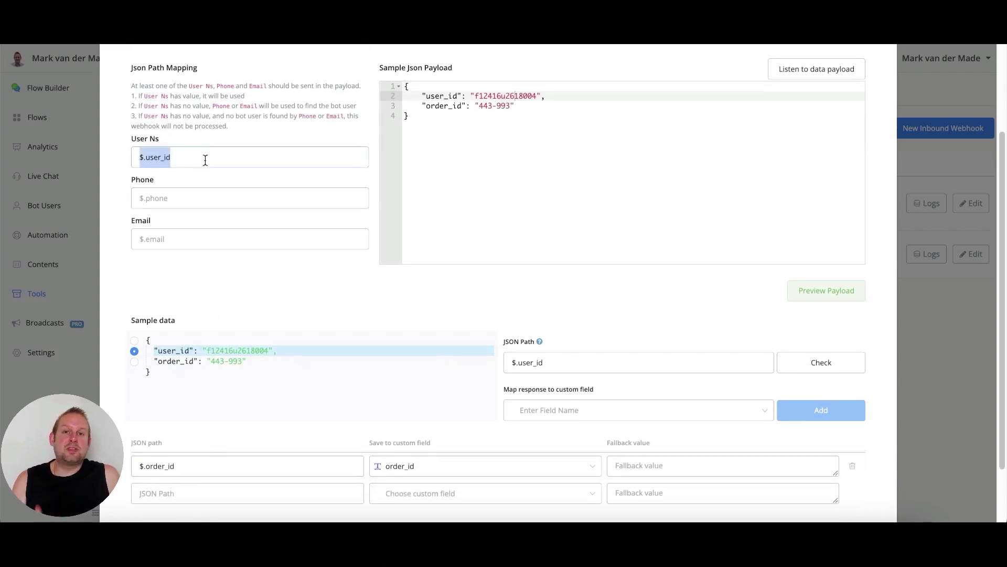
left_click(206, 161)
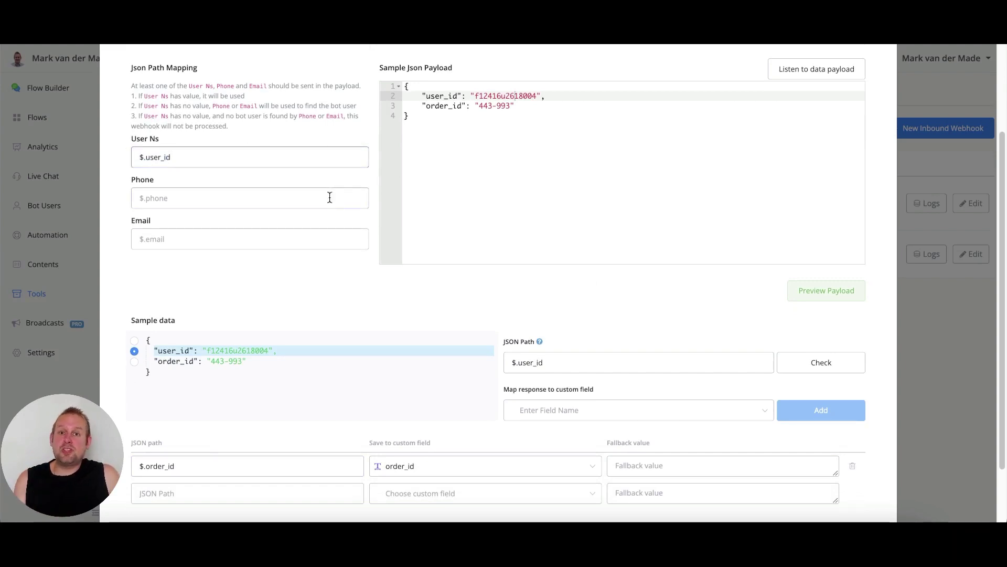
scroll(329, 197, "down", 3)
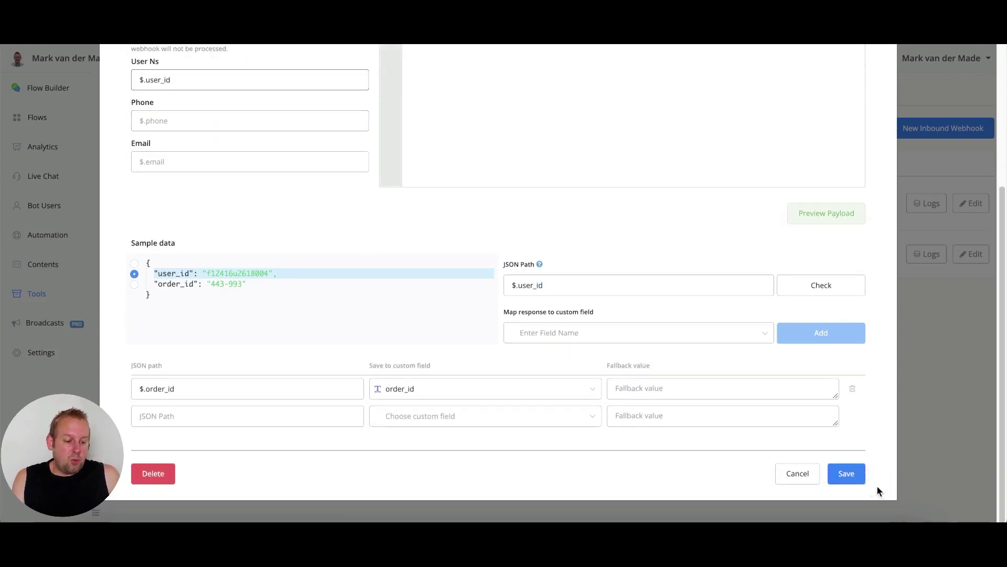
left_click(848, 475)
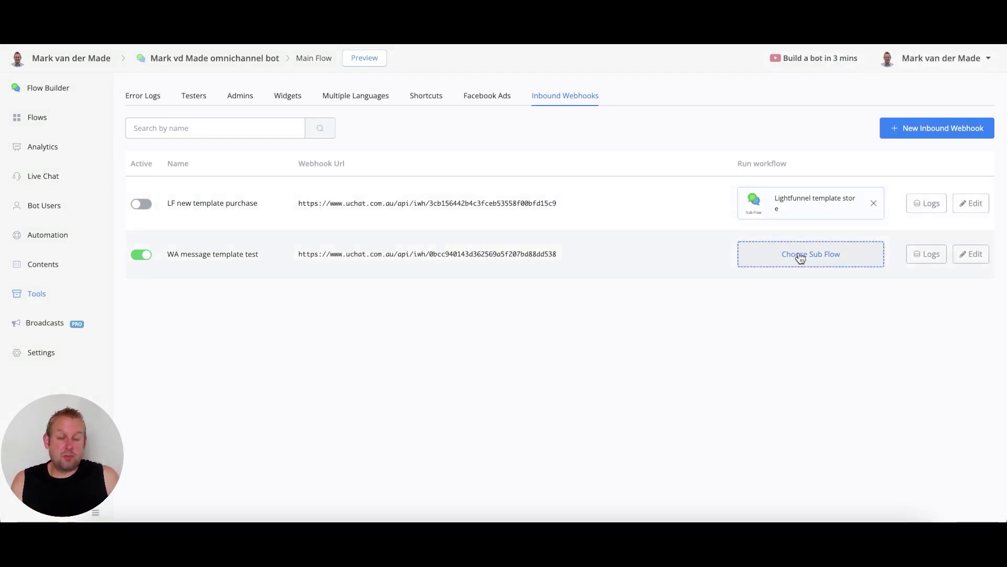
Create a sub flow named 'Message template demo' and attach it to the webhook.
left_click(800, 256)
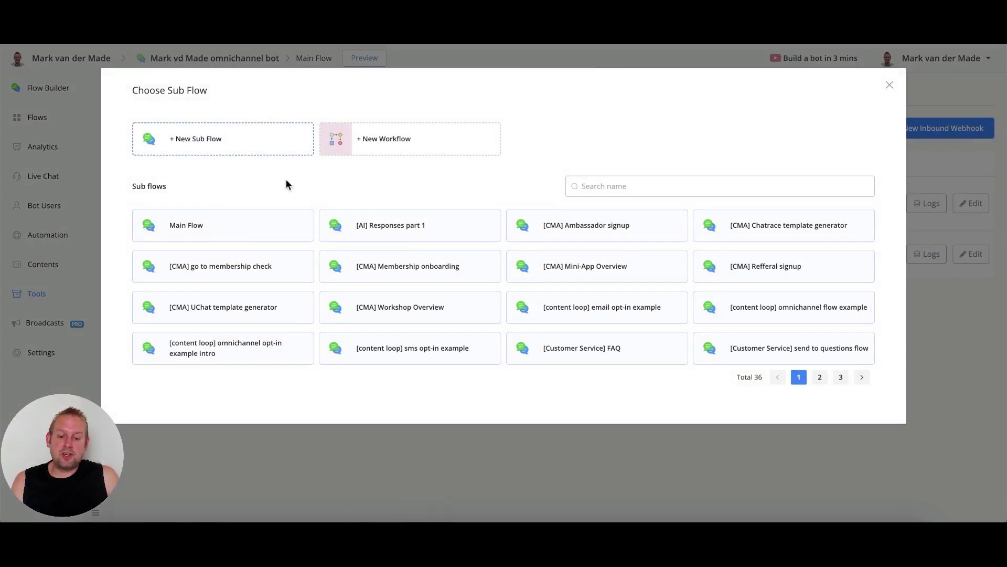
left_click(198, 139)
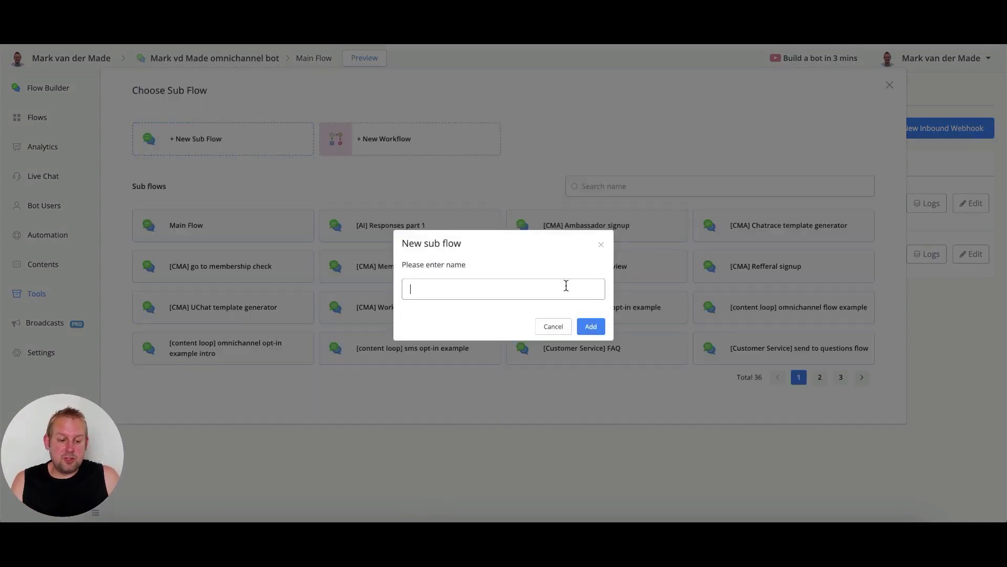
type("Messa")
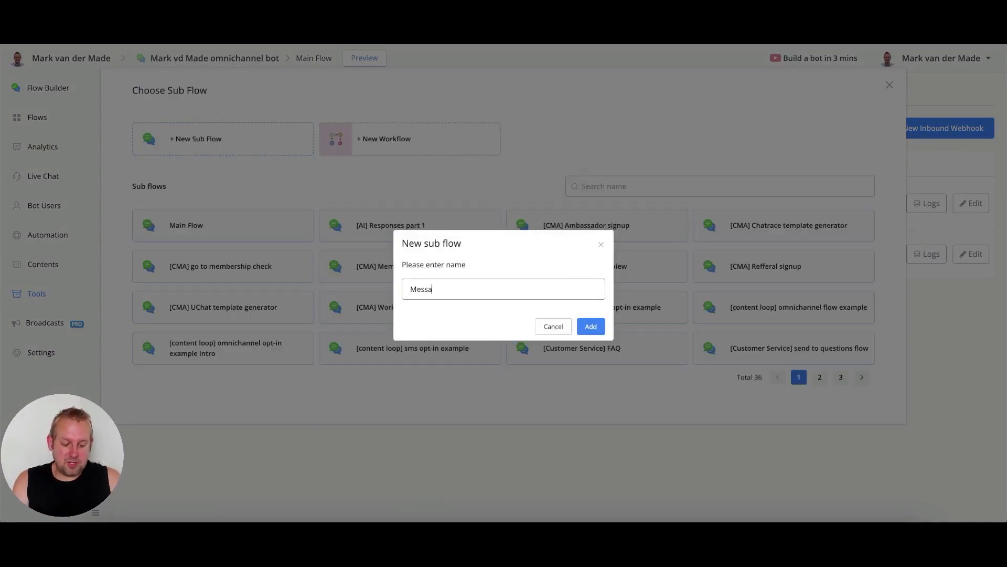
type("ge template te")
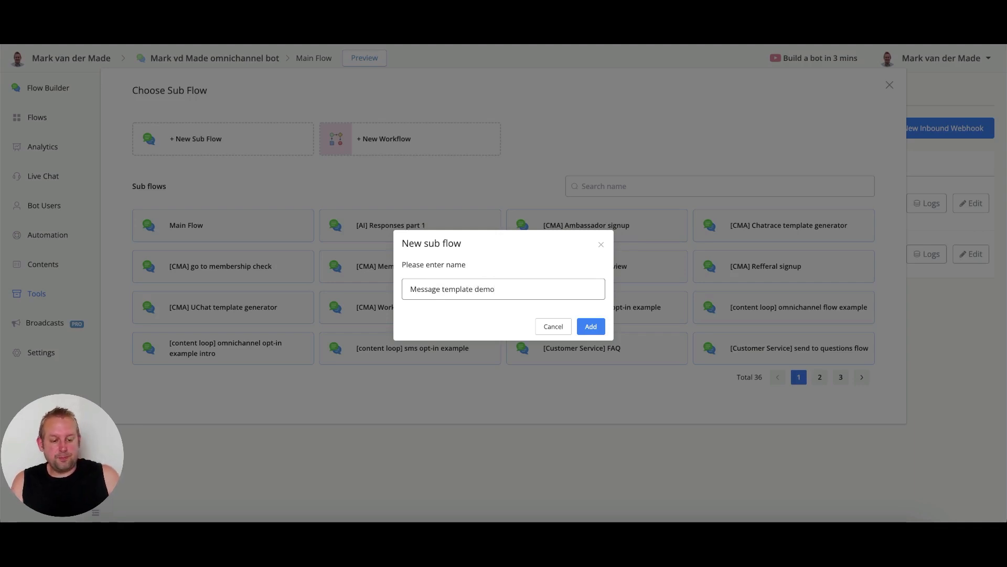
left_click(579, 330)
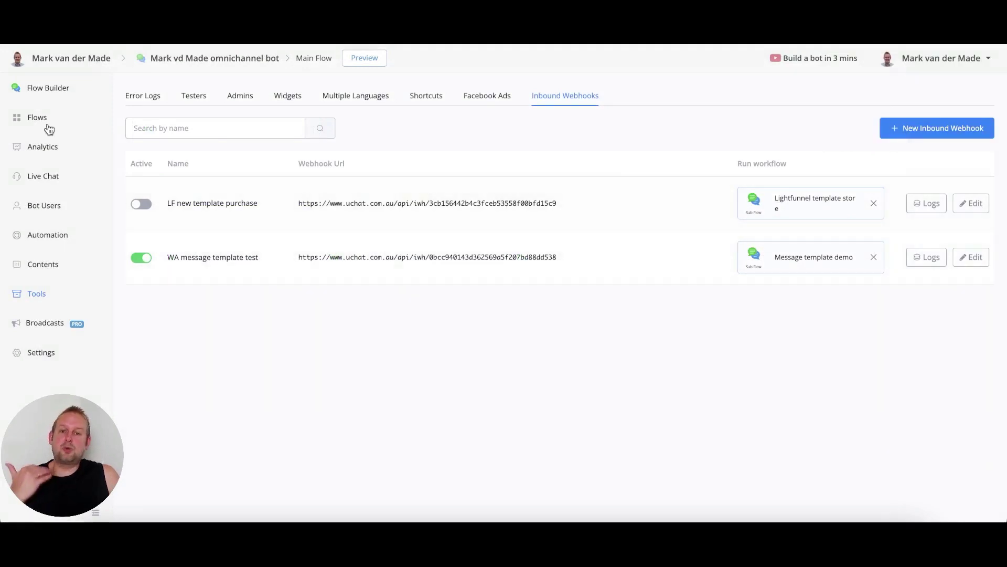
Open the Message template demo flow from the Flows list and start editing a draft.
left_click(35, 114)
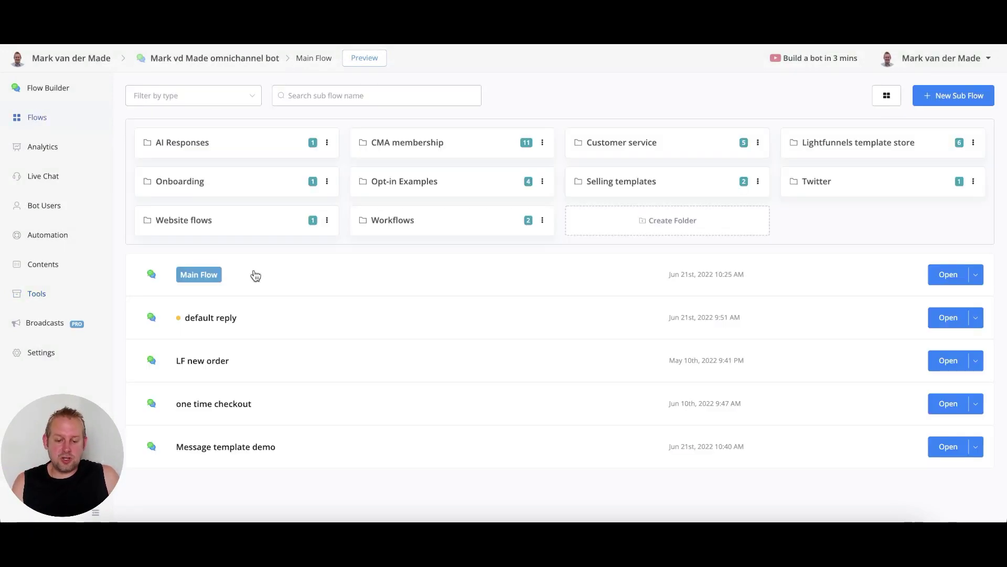
left_click(954, 448)
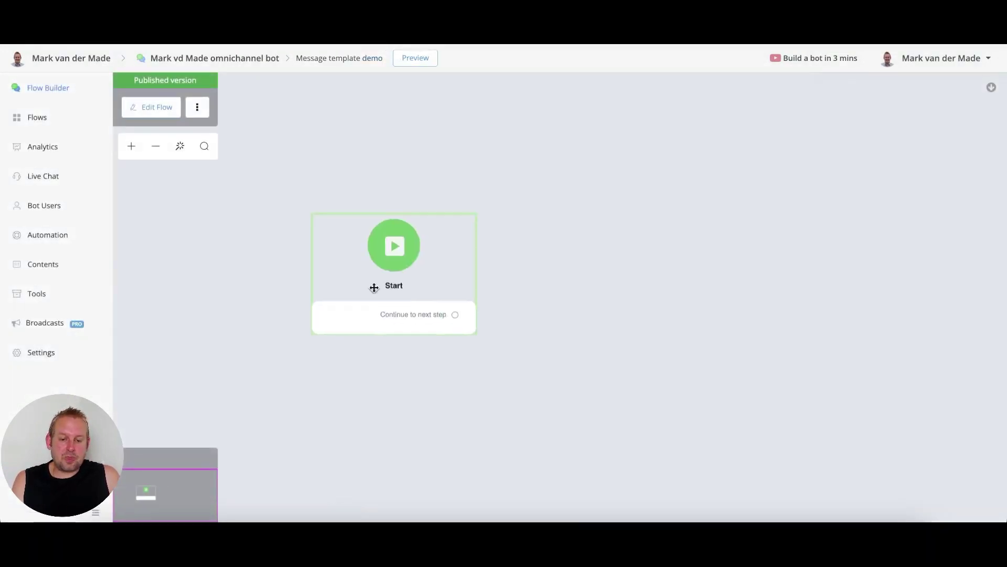
left_click(156, 107)
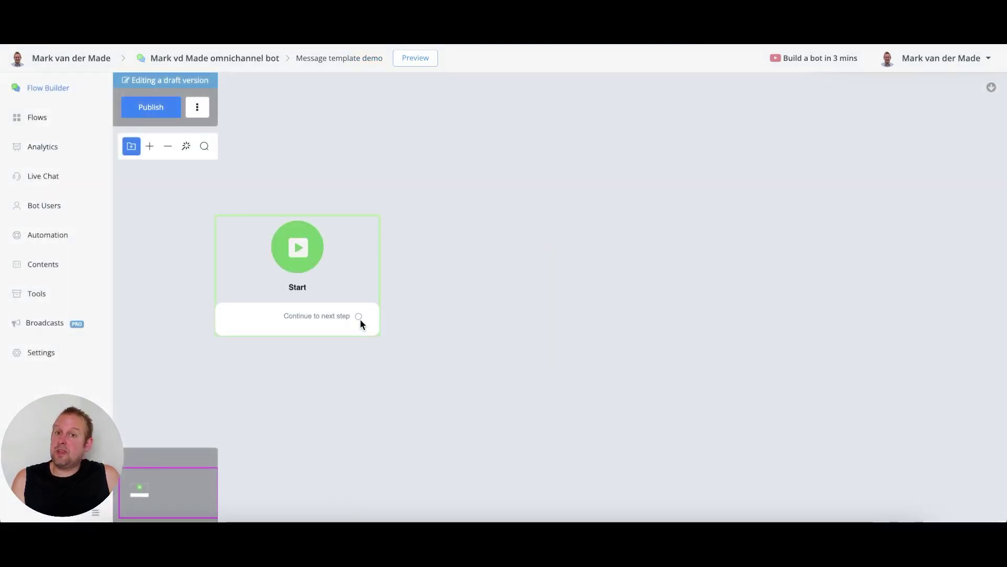
Link a Send Message step after Start and add a WhatsApp Message Template item to it.
left_click_drag(359, 316, 481, 287)
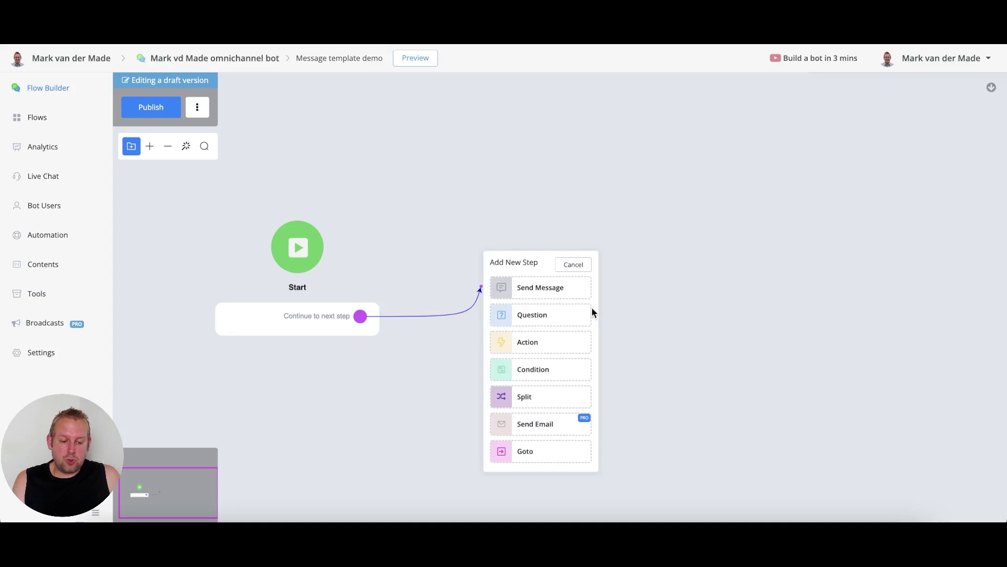
left_click(551, 289)
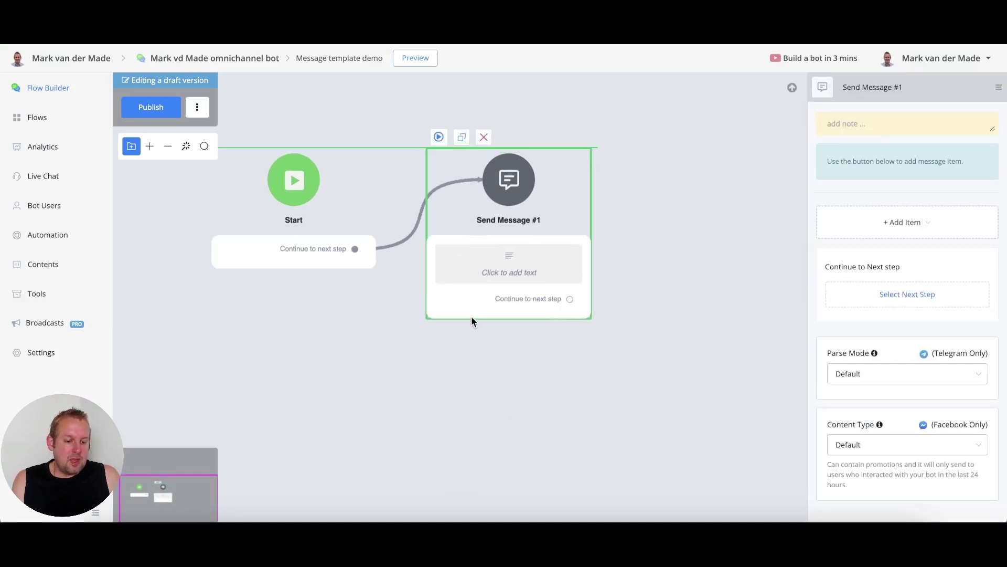
left_click(876, 222)
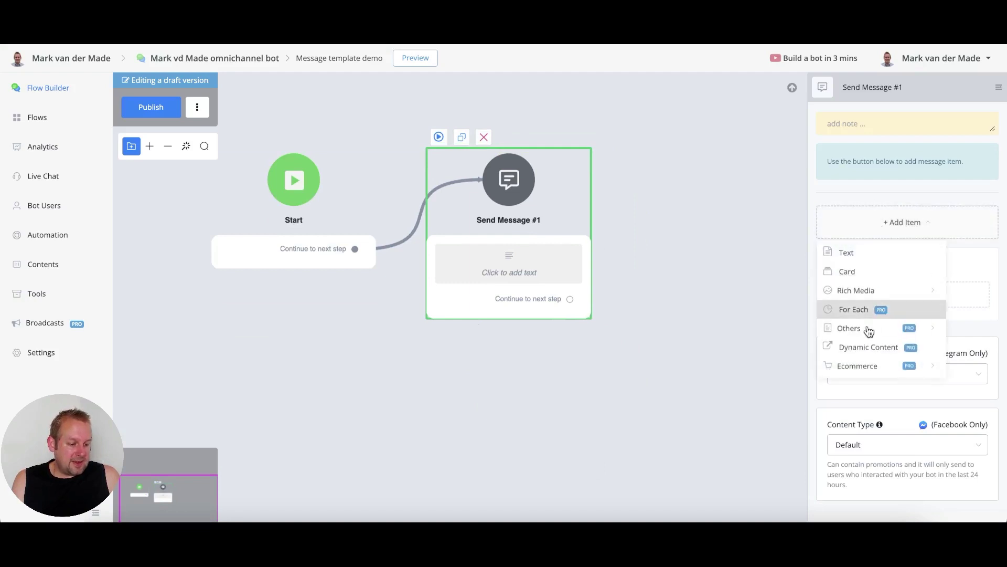
mouse_move(866, 328)
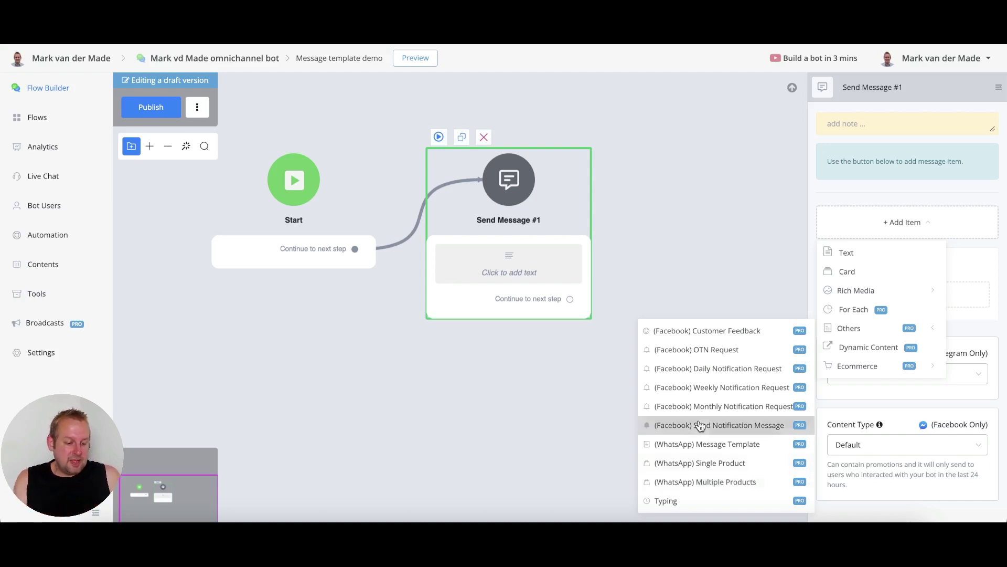
left_click(756, 446)
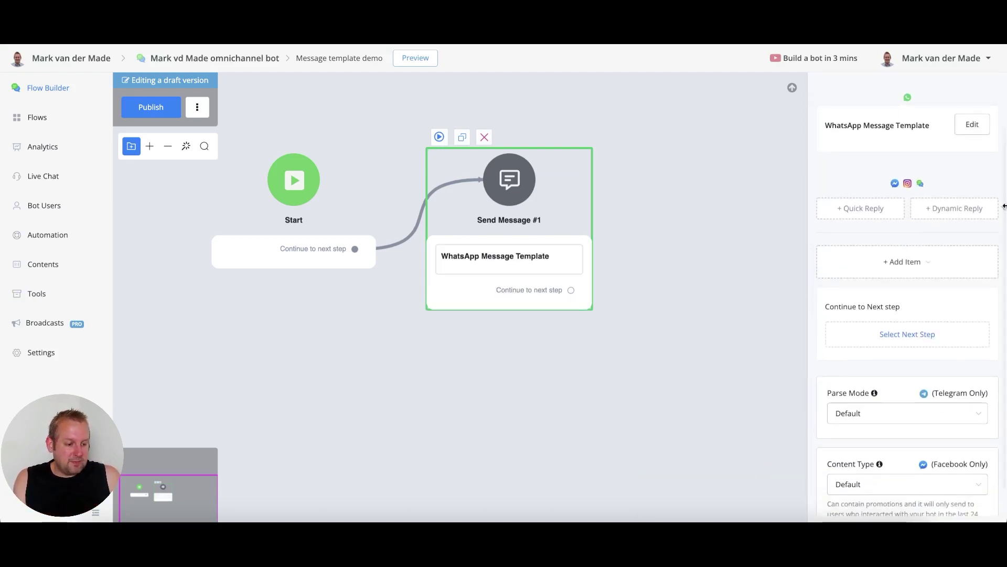
Pick the customer_service_reply template and fill its first body variable with First Name.
left_click(971, 152)
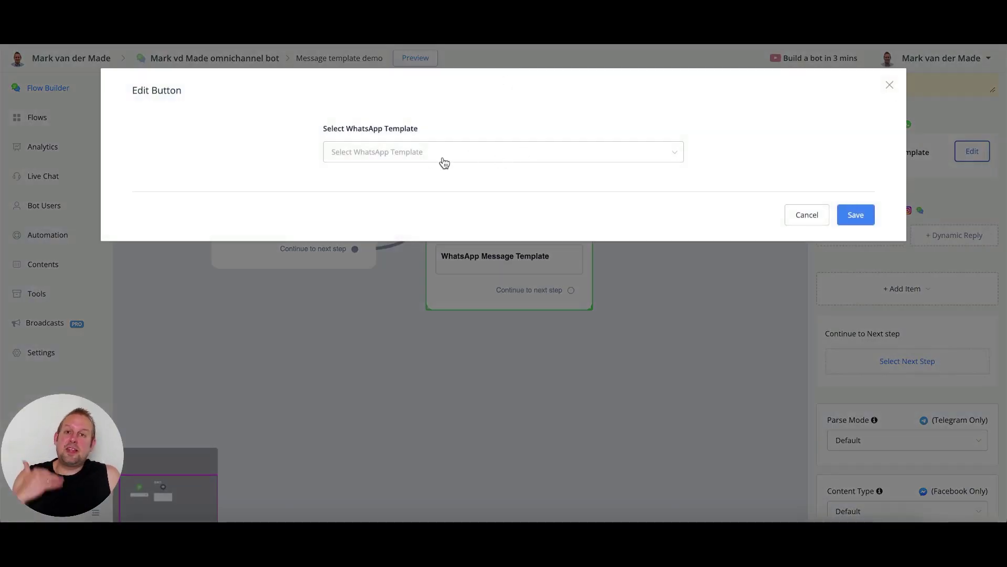
left_click(444, 164)
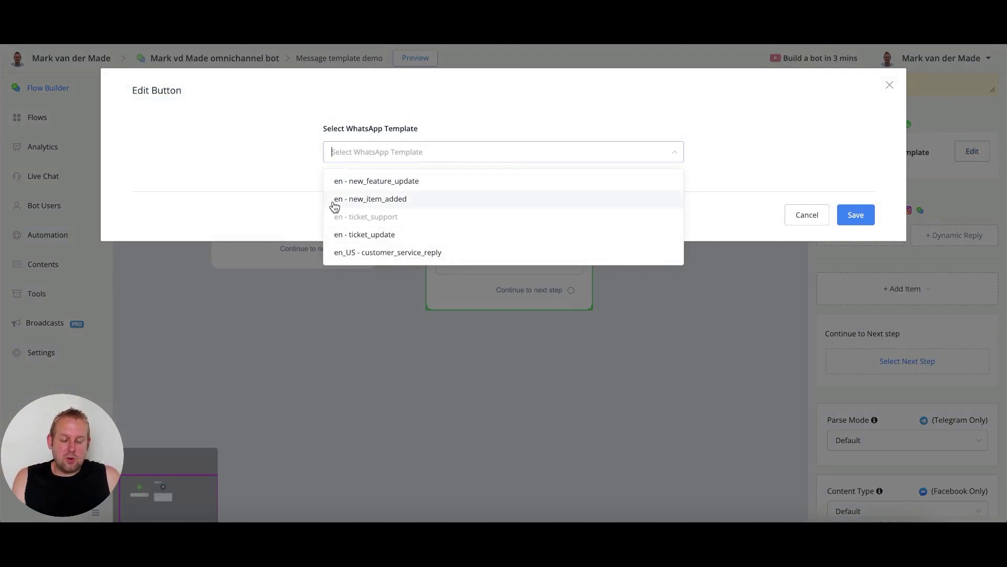
left_click(461, 260)
left_click(243, 210)
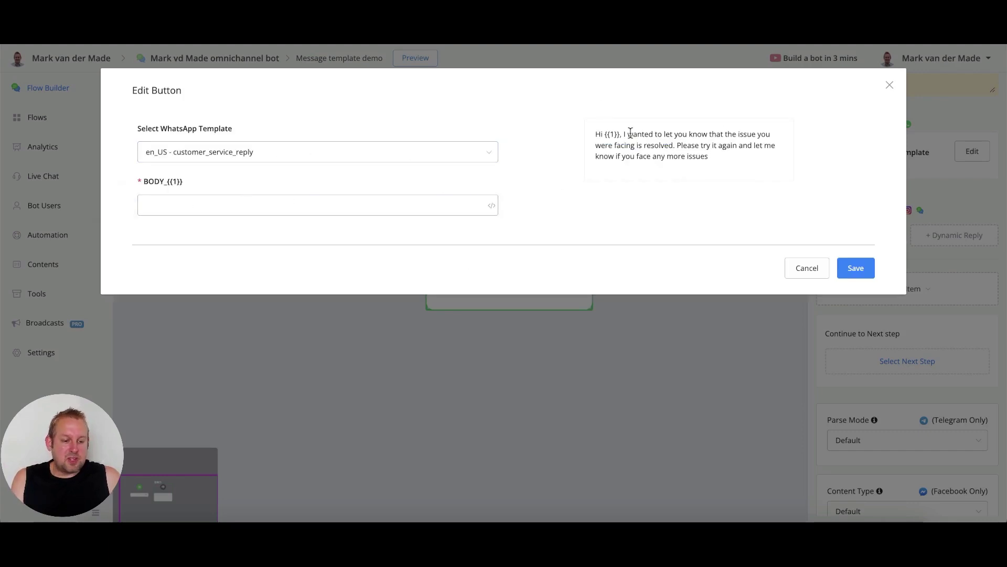
left_click(492, 205)
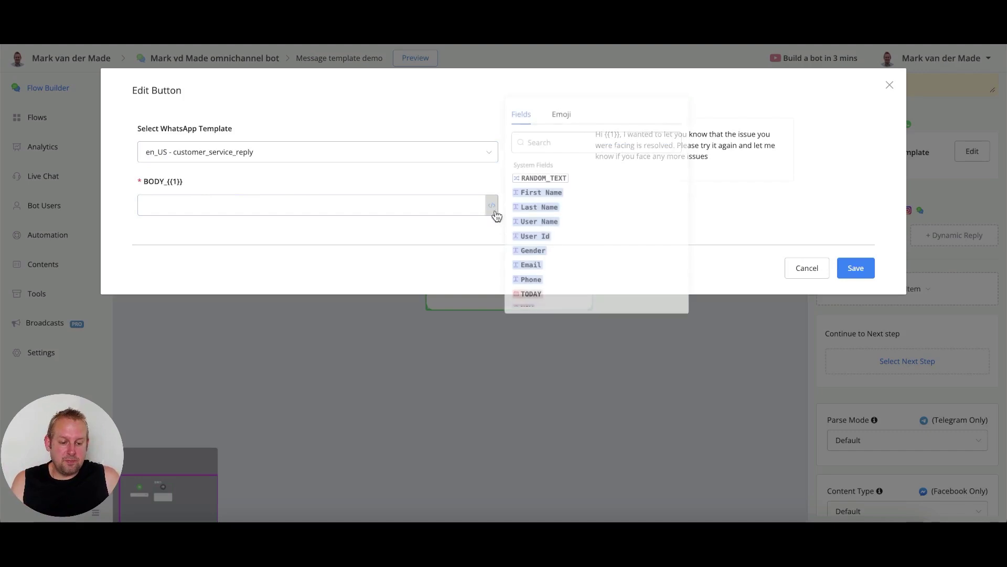
left_click(538, 193)
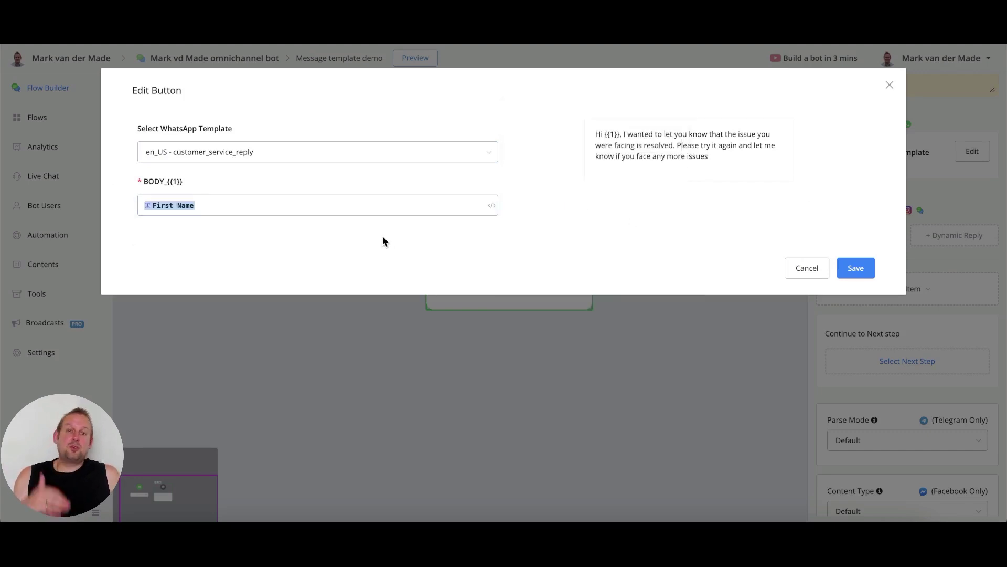
Switch to the new_item_added template and fill BODY_{{1}} with First Name.
left_click(348, 152)
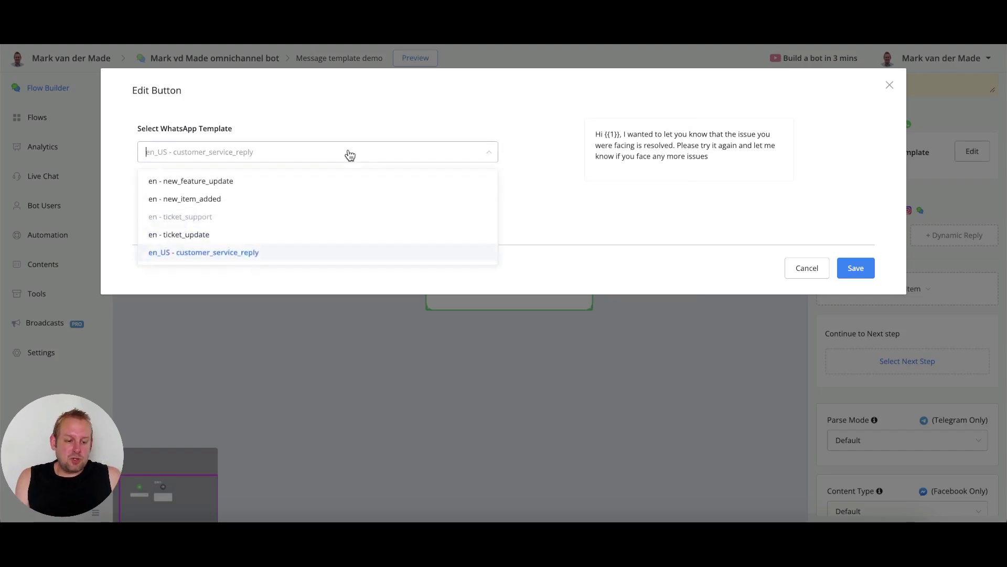
left_click(214, 201)
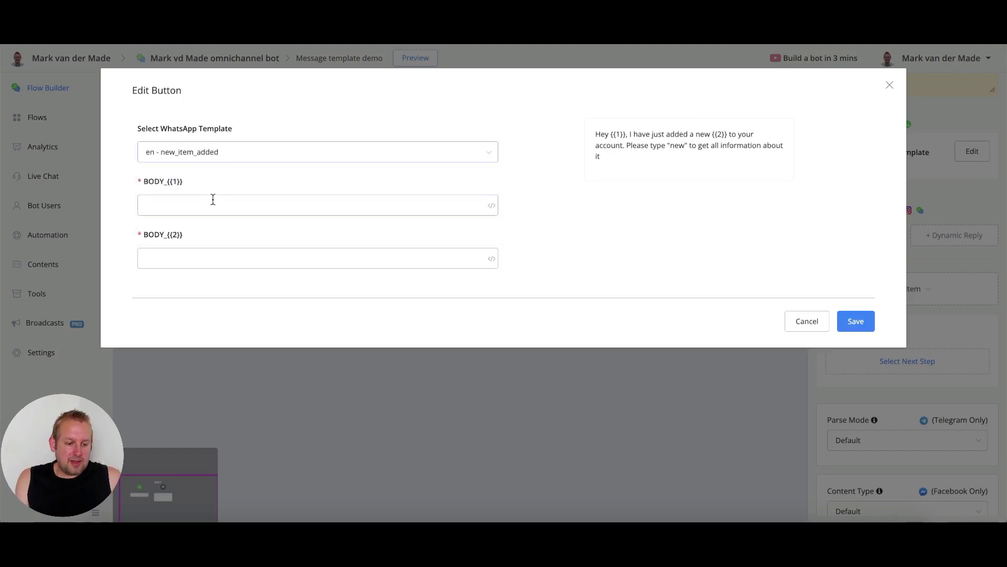
left_click(492, 206)
left_click(531, 194)
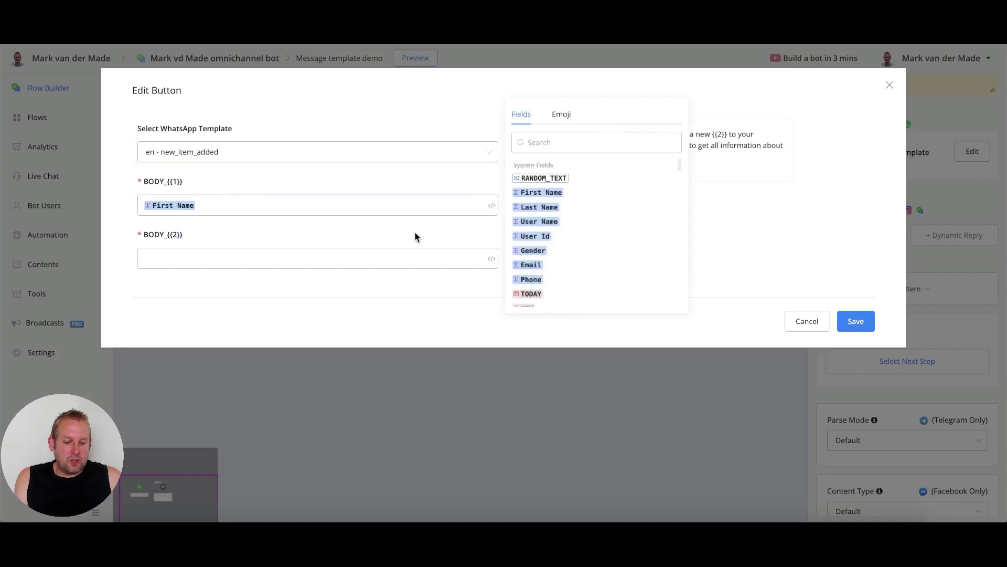
left_click(415, 236)
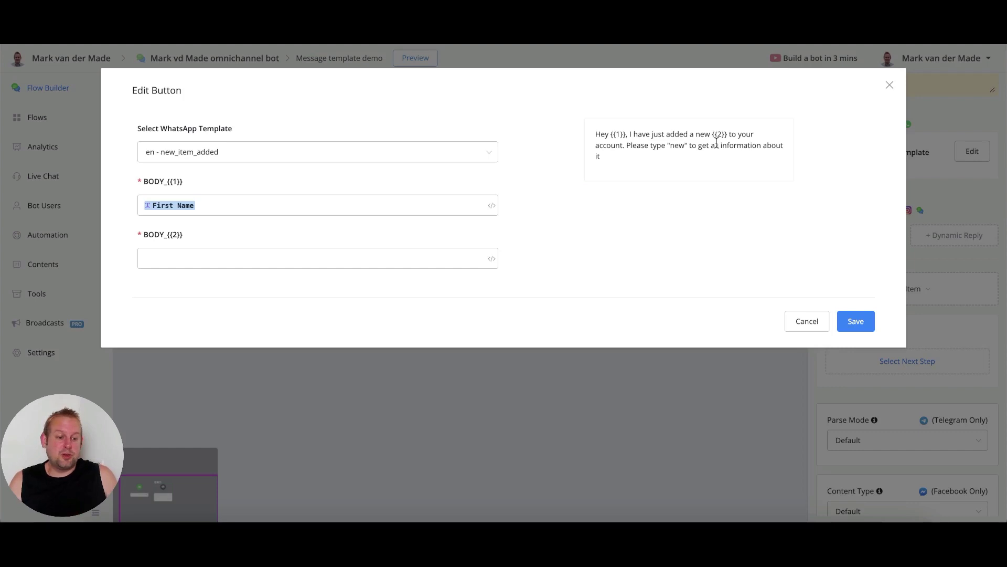
Fill BODY_{{2}} with order_id and save the template settings.
left_click(491, 259)
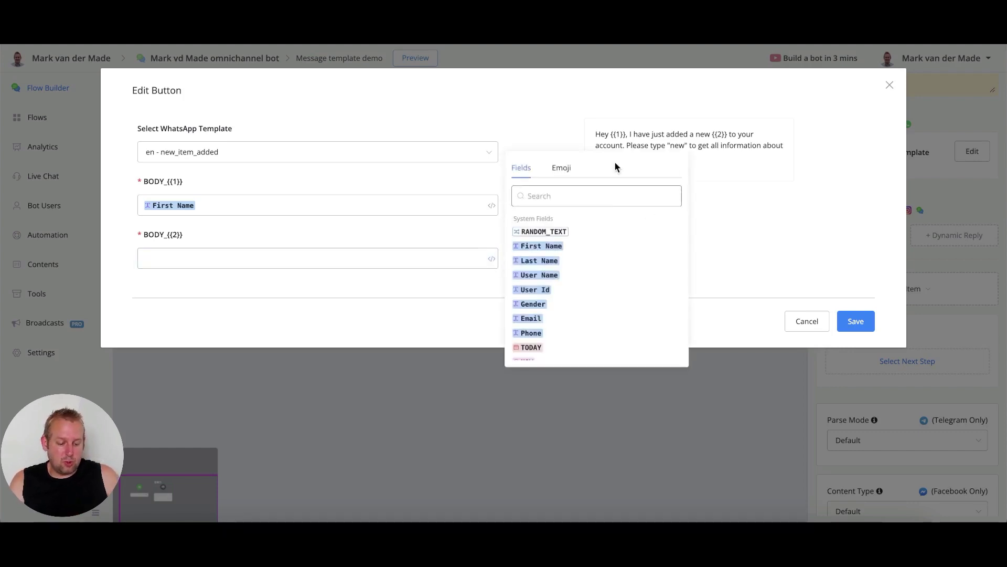
type("order")
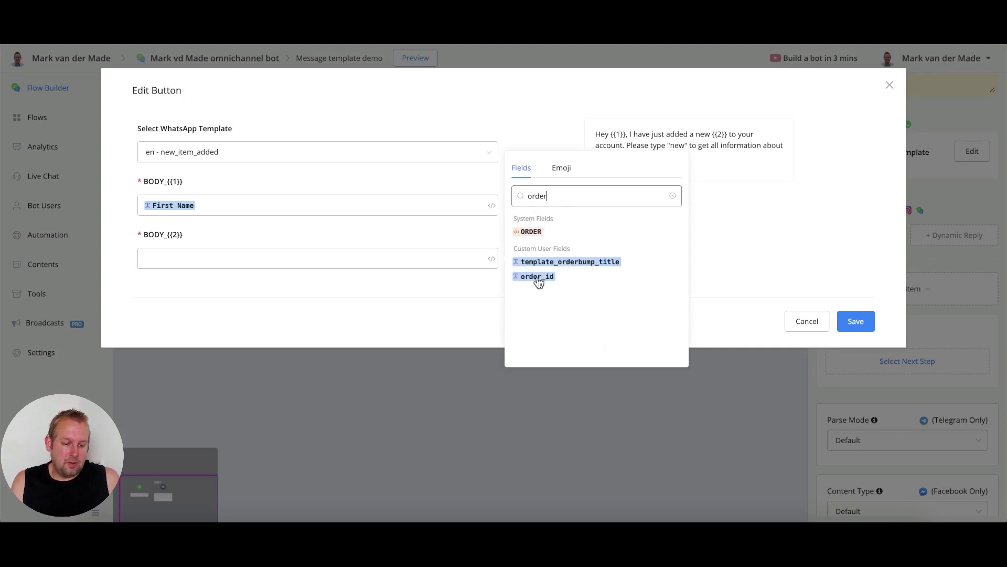
left_click(538, 276)
left_click(822, 261)
left_click(871, 325)
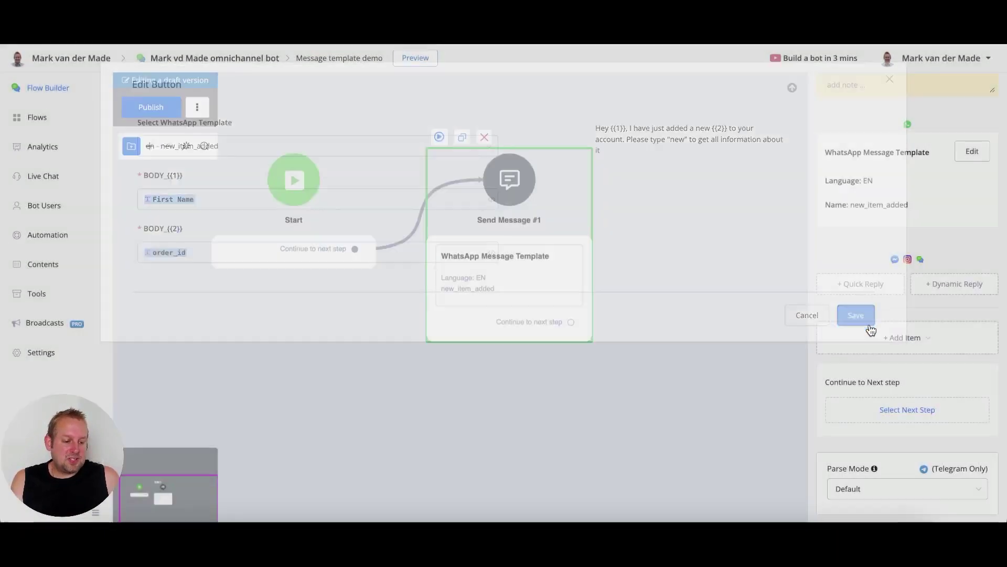
left_click(723, 285)
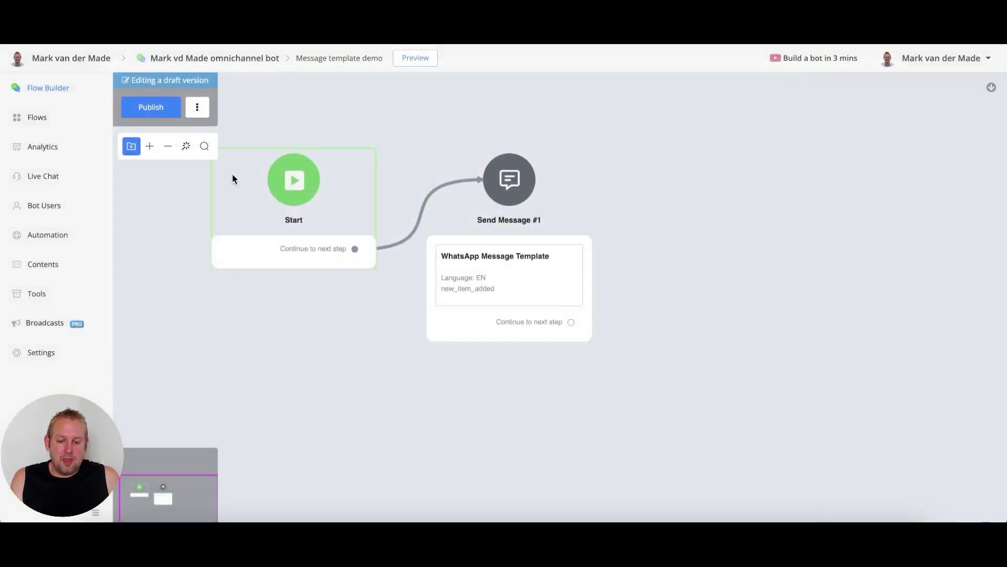
Publish the flow, send a test POST to the inbound webhook, then check WhatsApp.
left_click(135, 110)
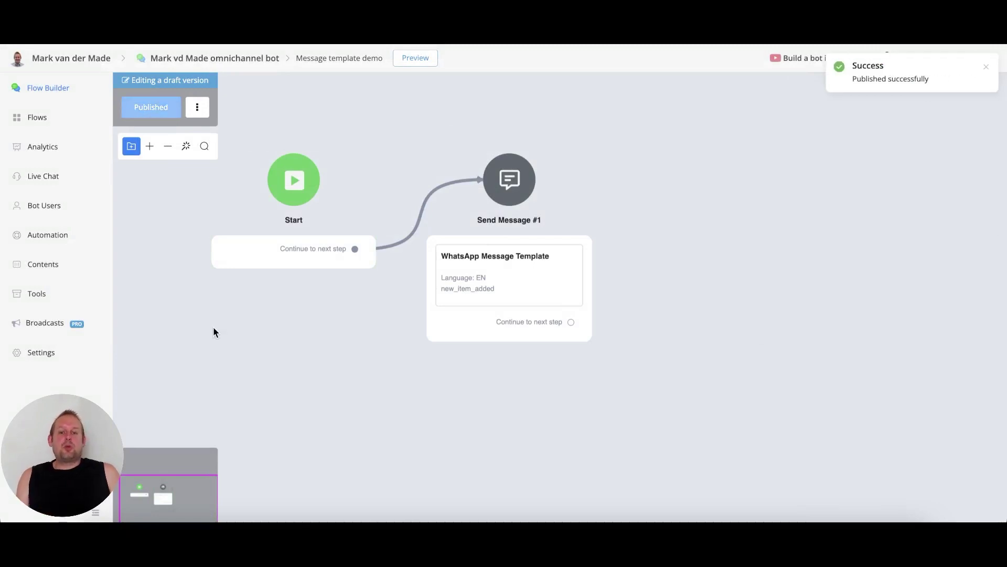
left_click(37, 295)
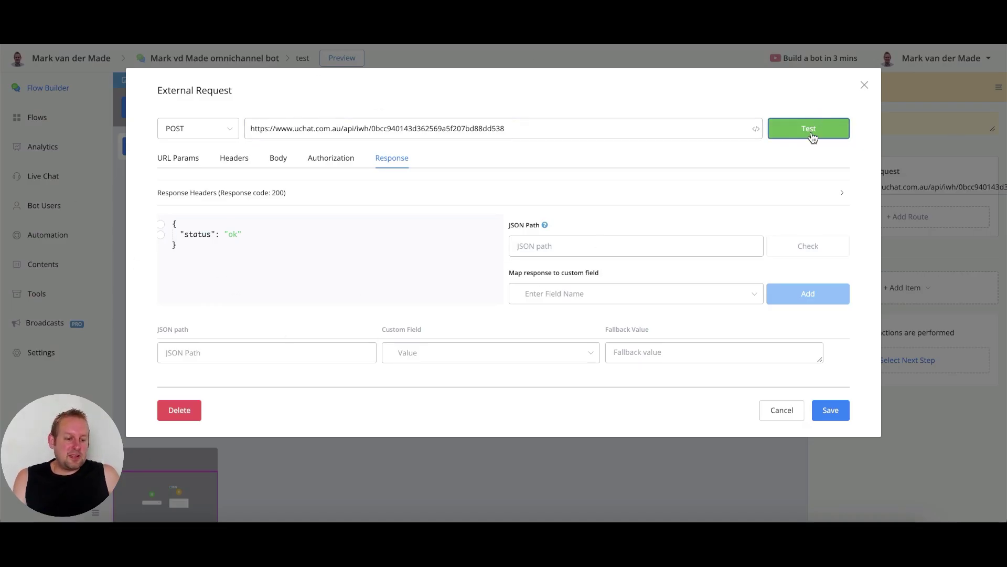
left_click(812, 135)
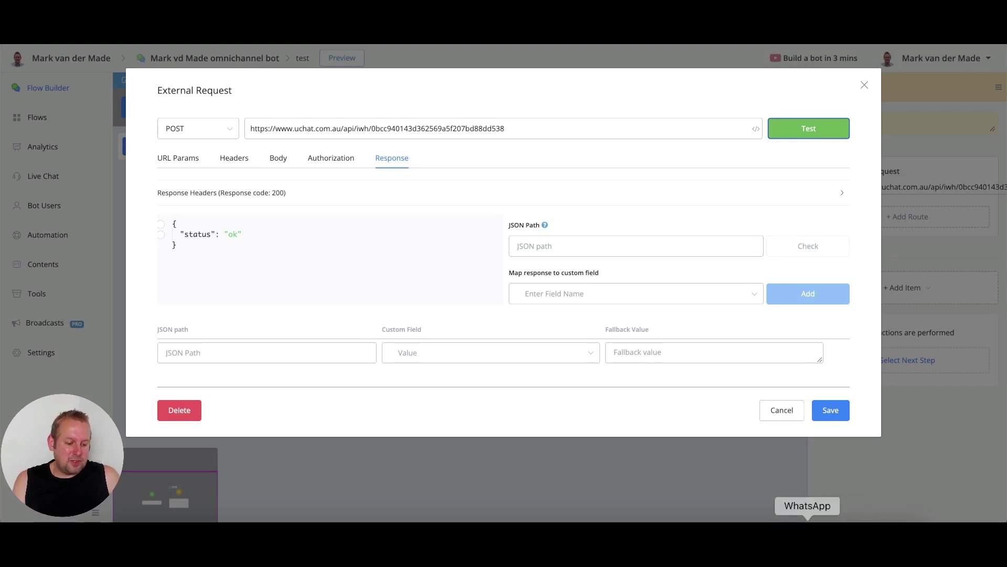
left_click(808, 521)
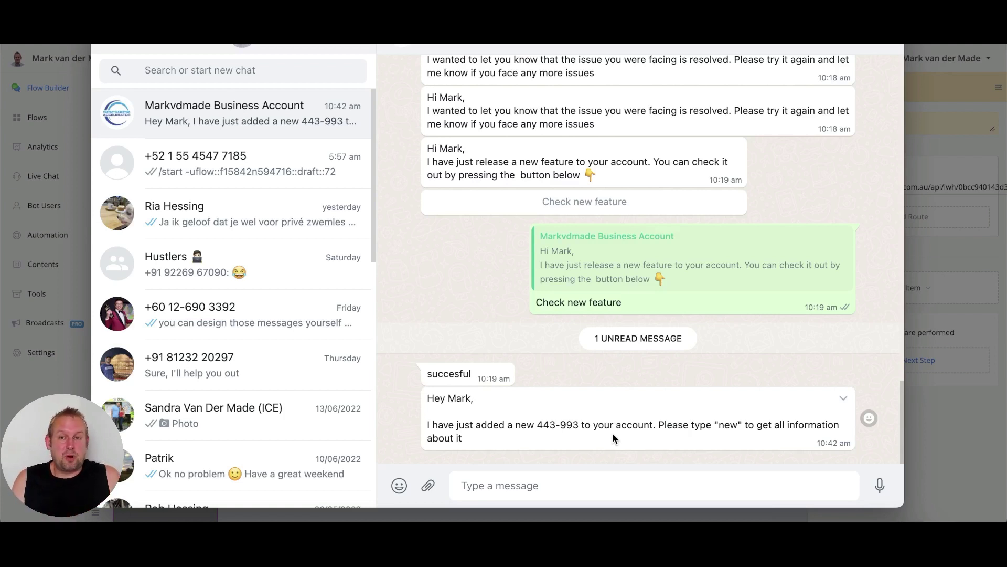
key("super+Tab")
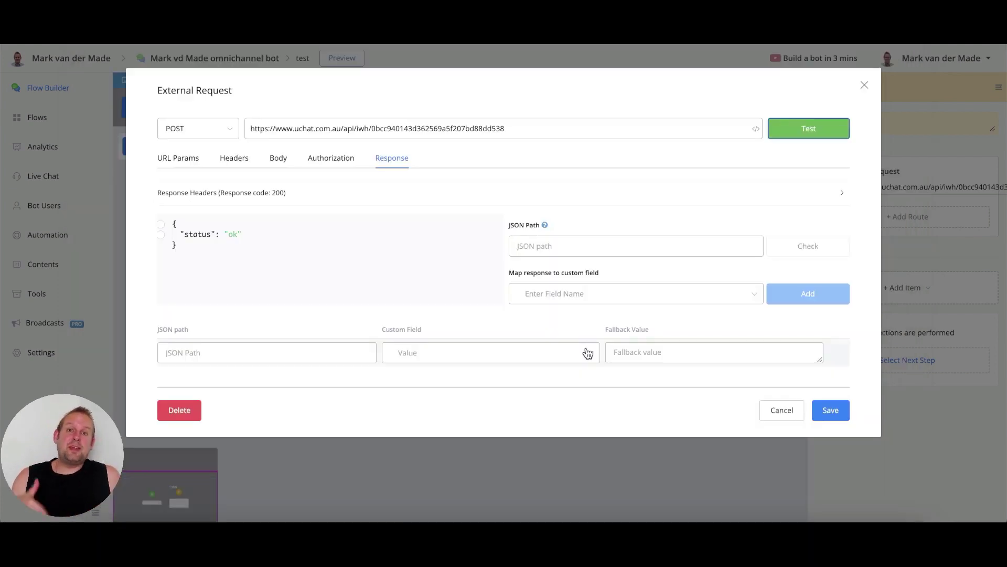